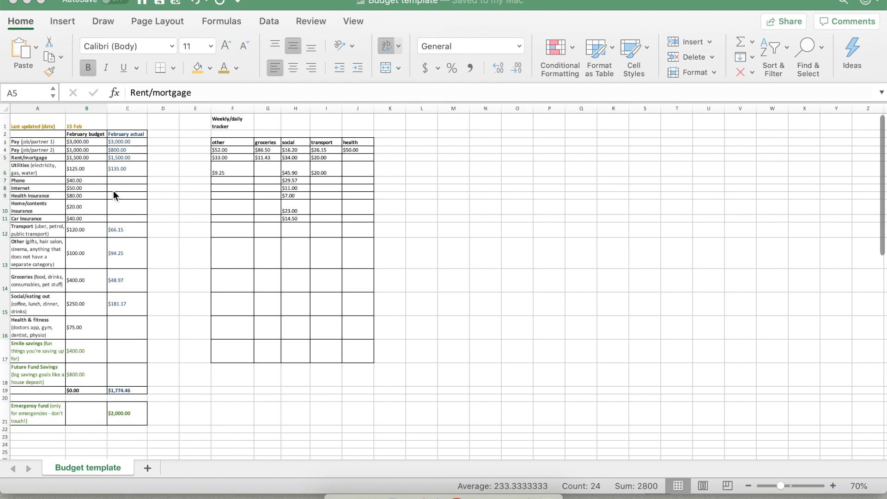
Step: Select budget columns A–C and tracker columns F–J, then select the February heading in B2
drag(40, 109, 139, 110)
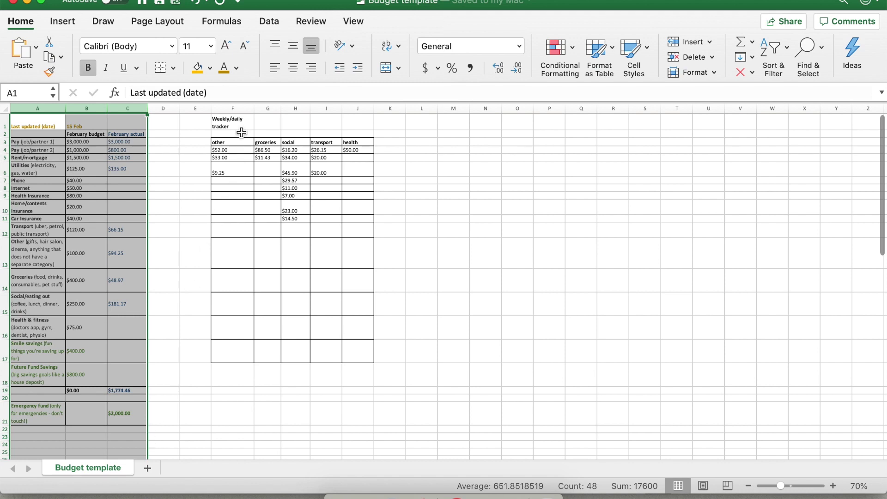
drag(232, 108, 371, 121)
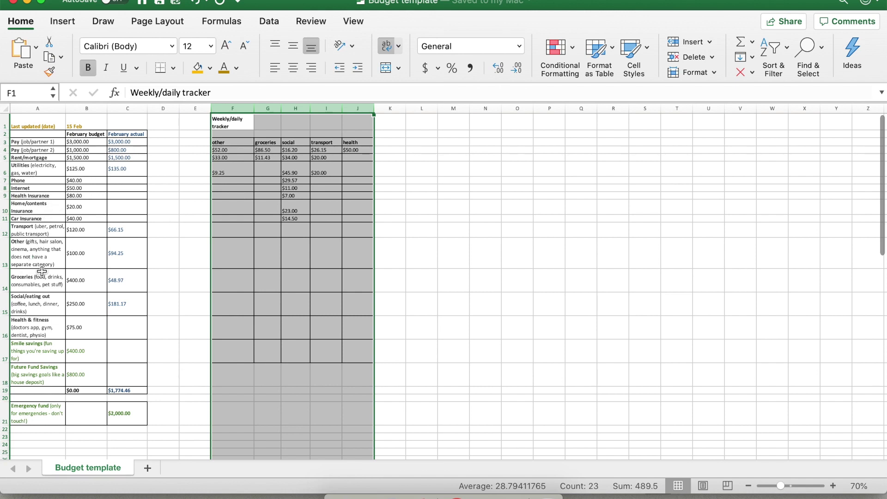
click(53, 121)
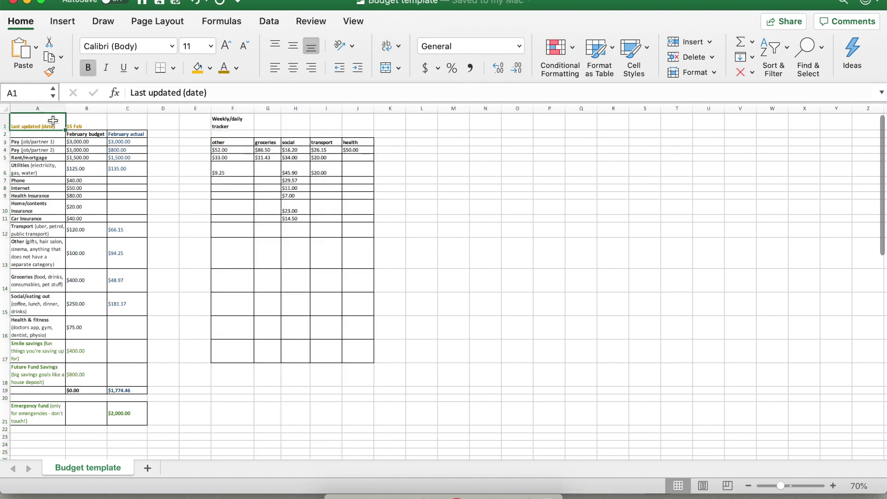
key(shift+Right)
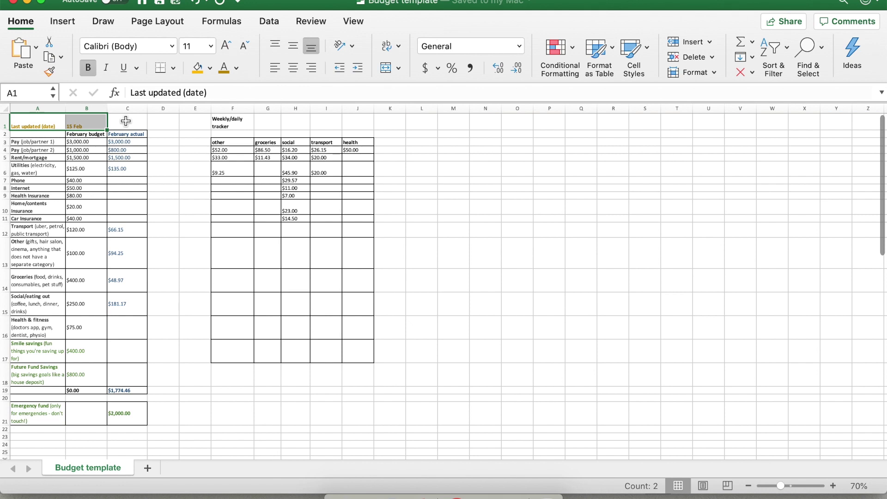
click(49, 137)
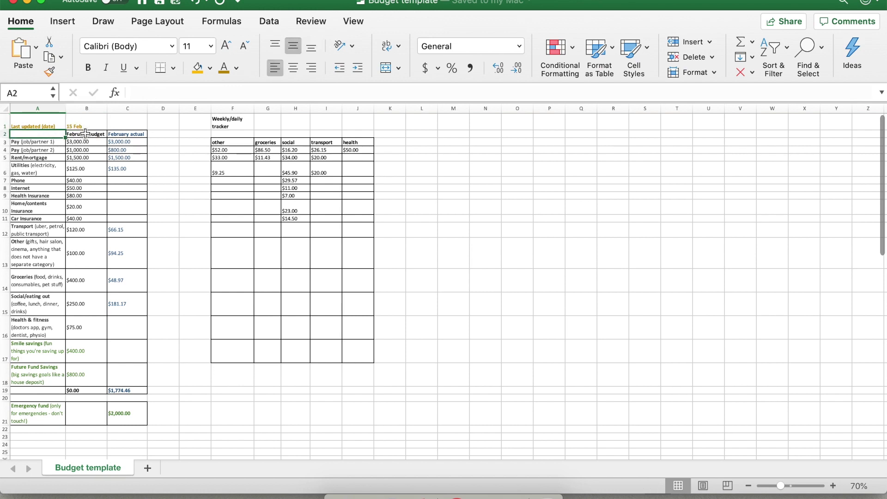
click(86, 133)
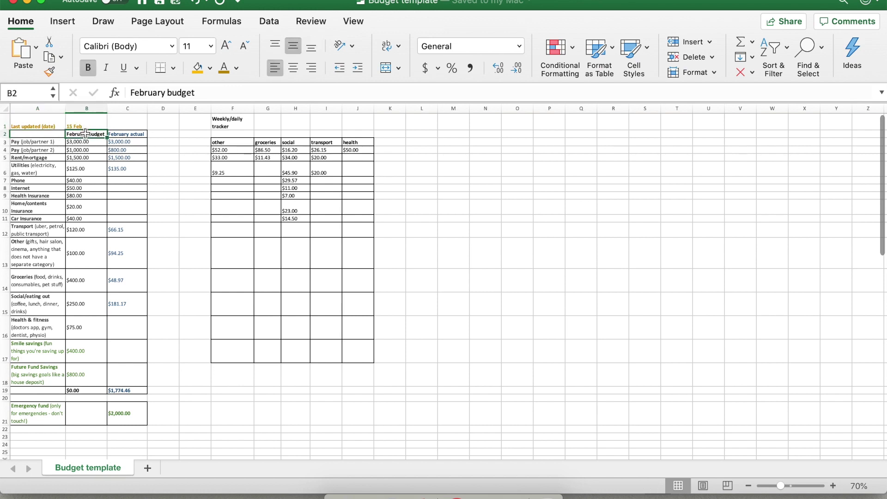
Step: Zoom to 225% and select both pay rows, ending on the $3,000.00 budget in B3
click(795, 486)
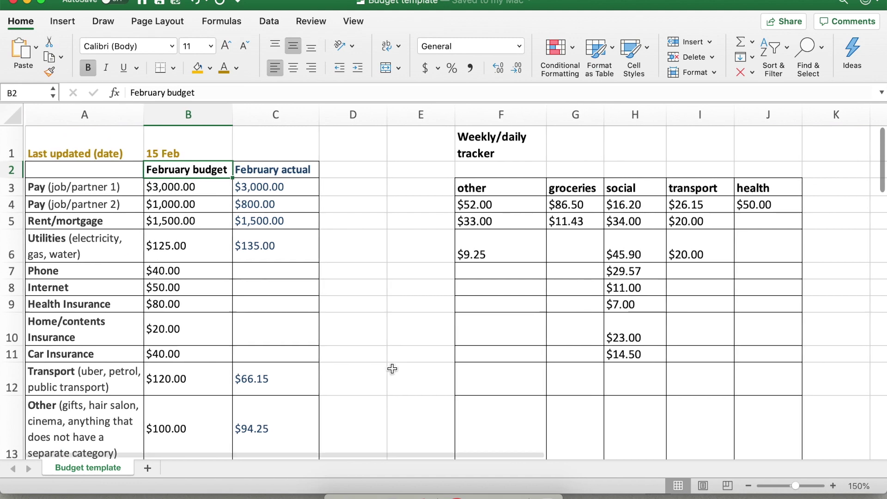
click(805, 488)
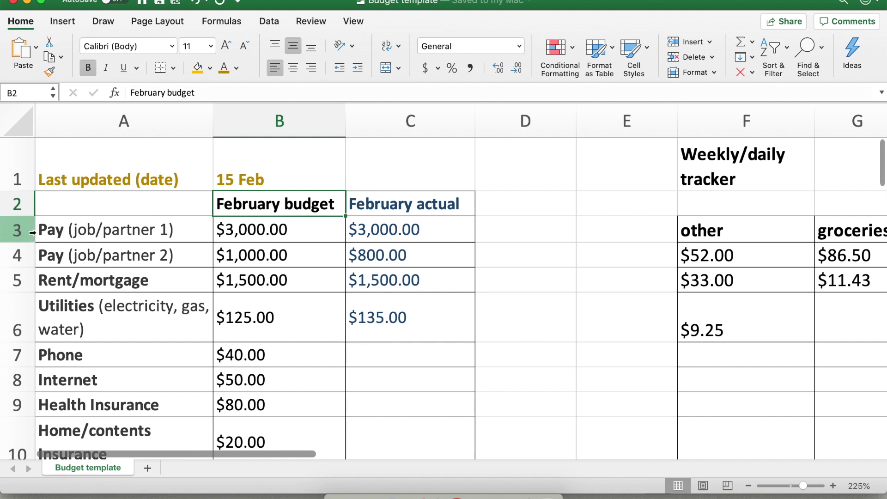
click(83, 232)
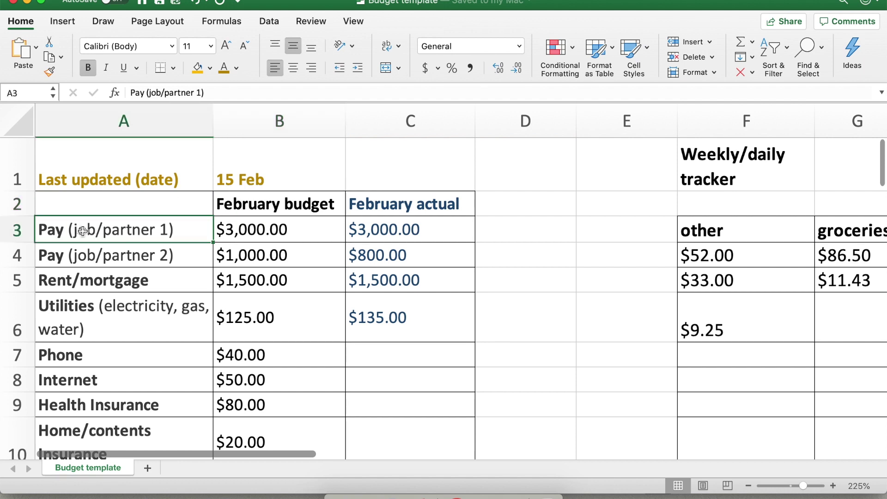
shift+click(403, 255)
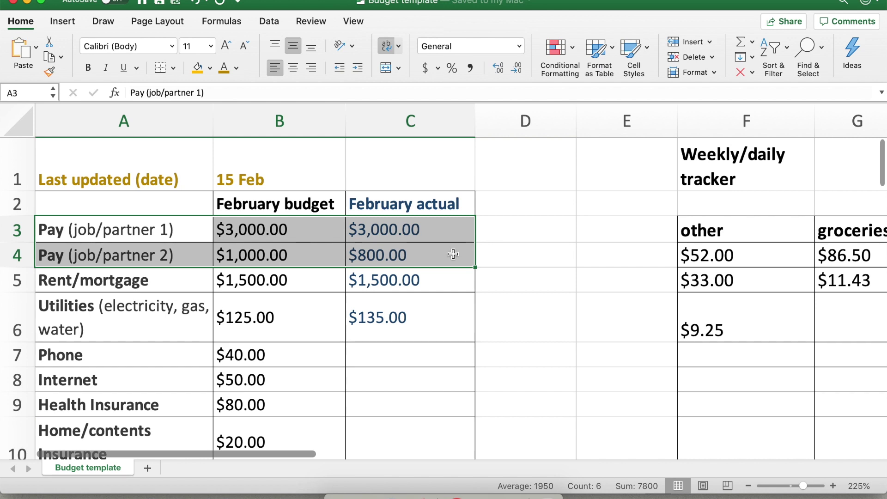
click(309, 235)
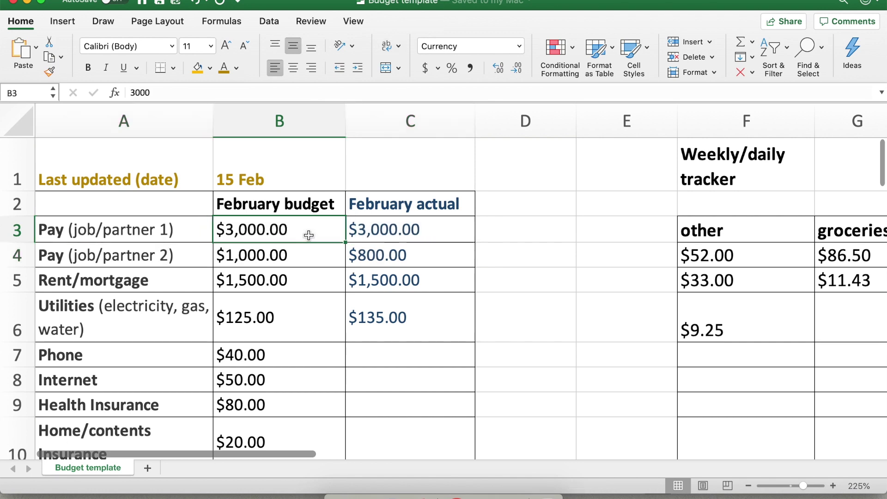
shift+click(285, 257)
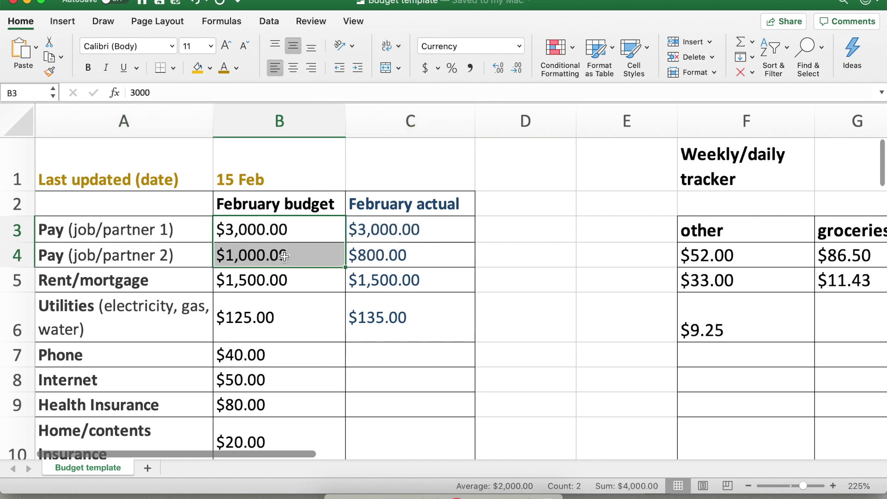
click(305, 278)
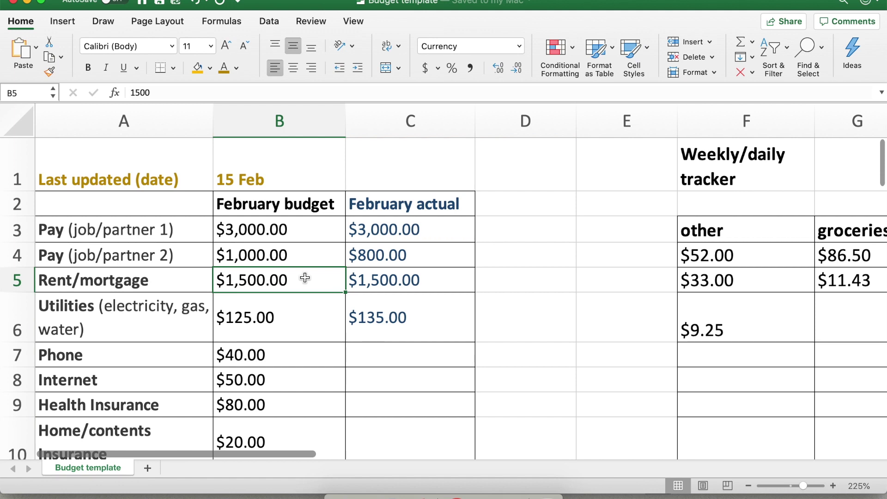
key(Down)
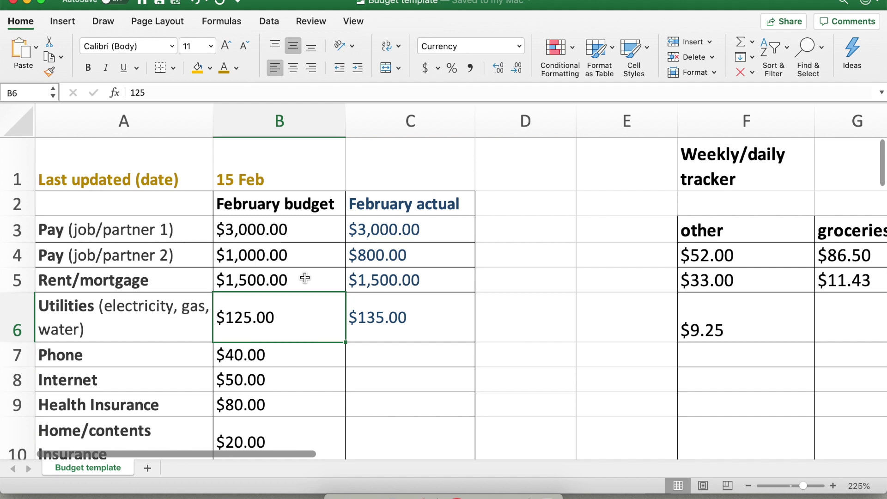
key(Down)
key(Down)
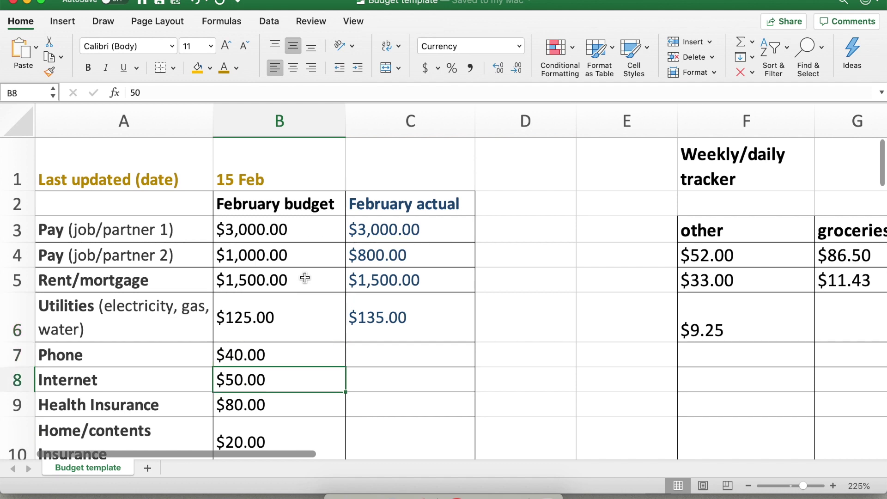
key(Down)
key(Down)
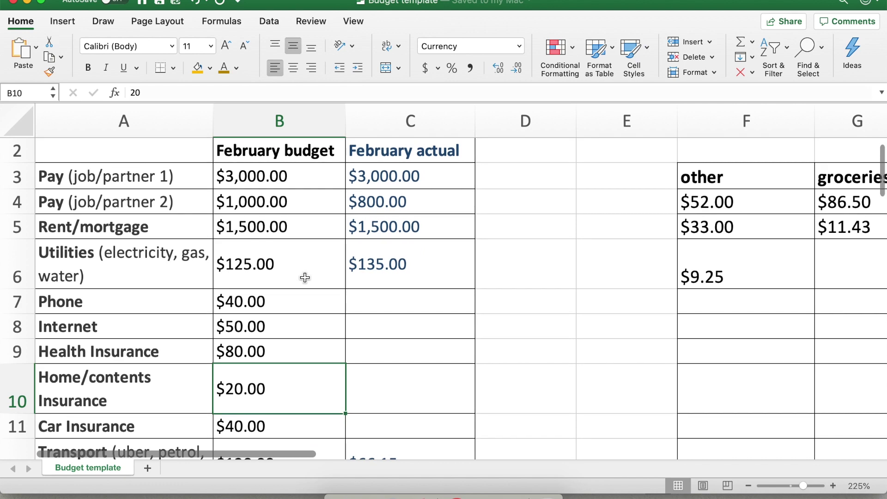
key(Down)
key(Down)
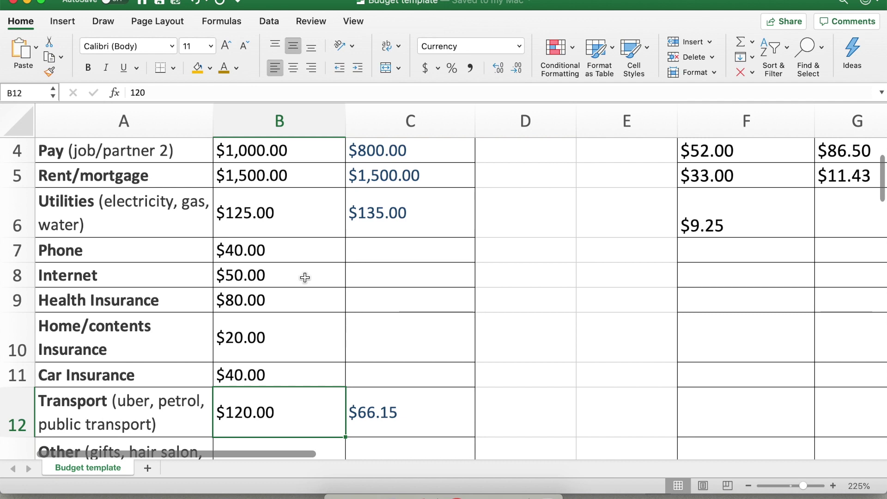
key(Down)
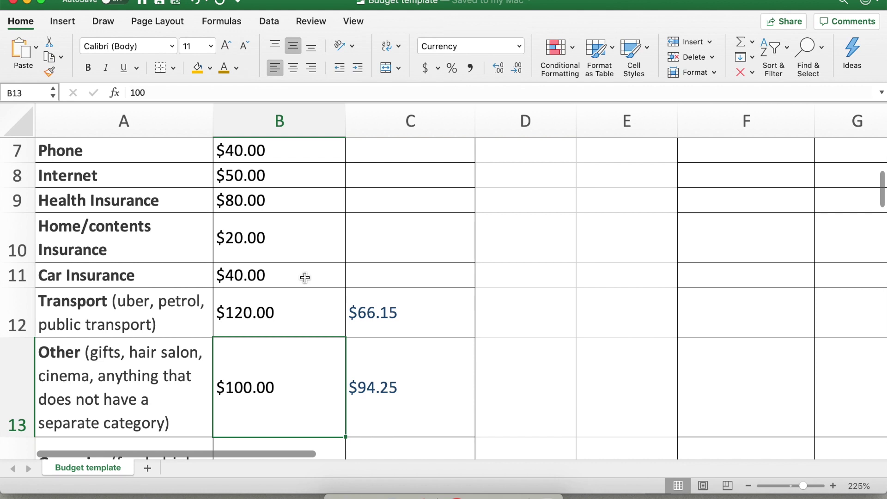
Step: Step from Groceries down to Smile savings ($400.00) and Future Fund Savings ($800.00) budgets
key(Down)
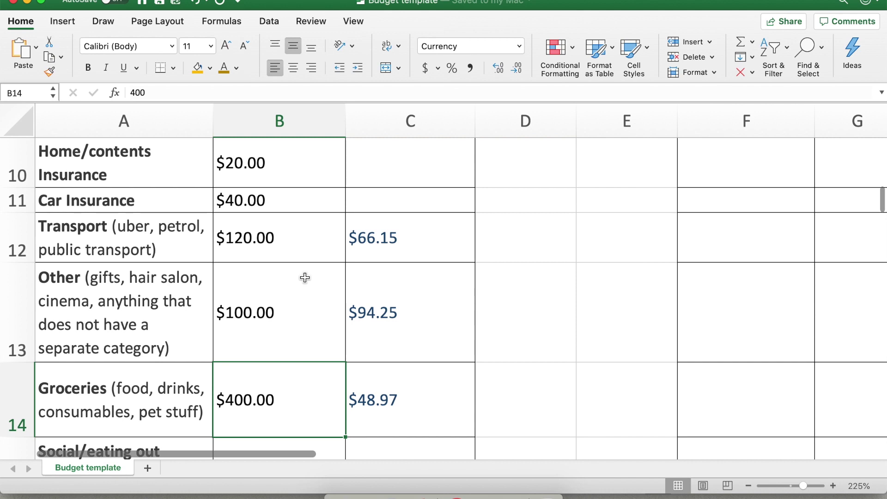
key(Down)
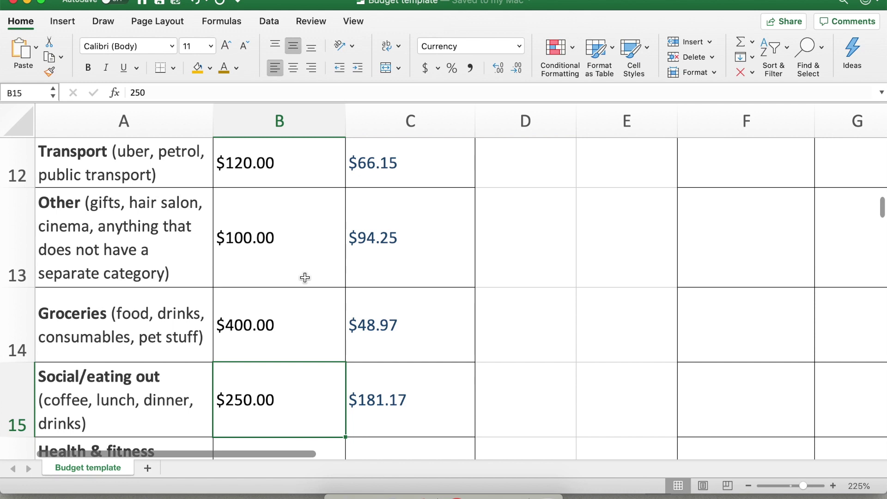
key(Down)
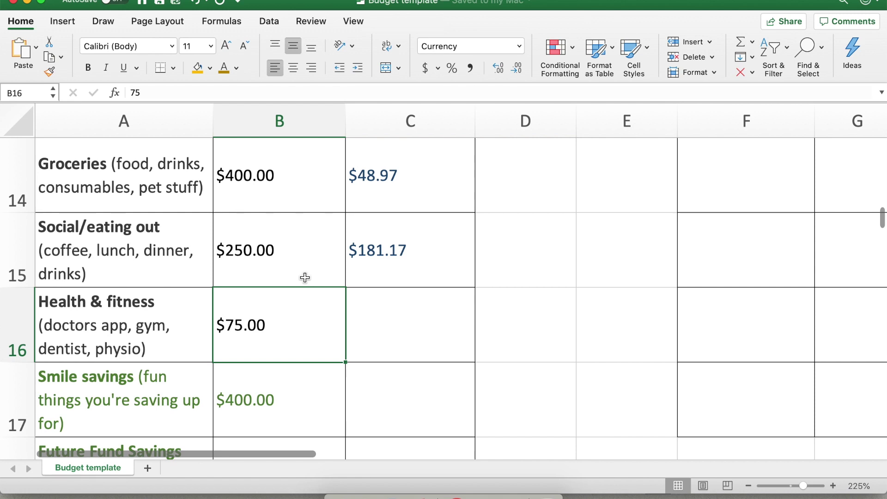
key(Down)
key(Down)
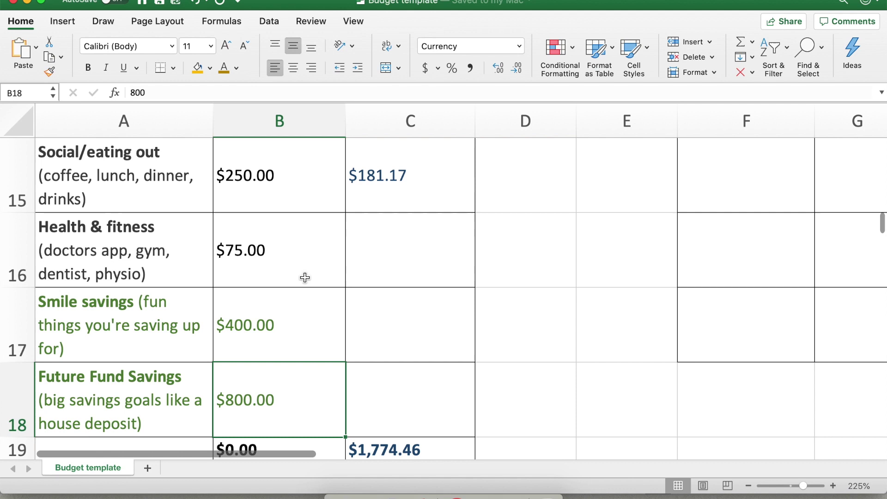
key(Up)
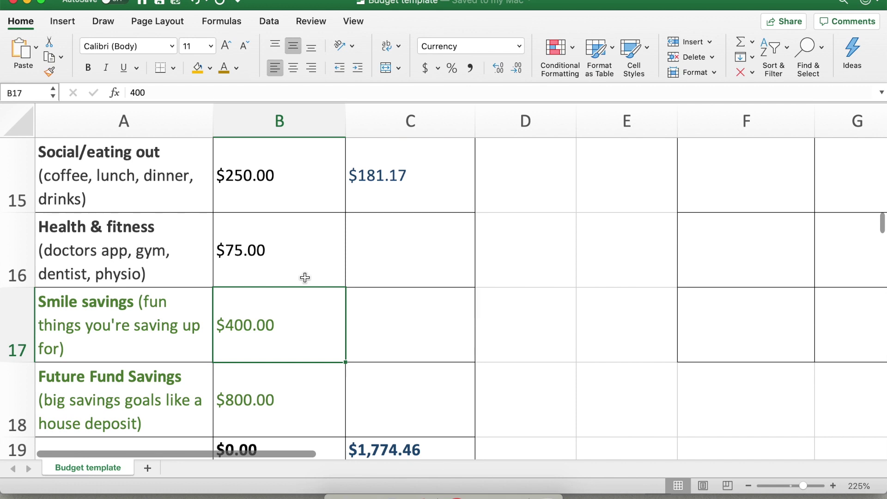
key(Down)
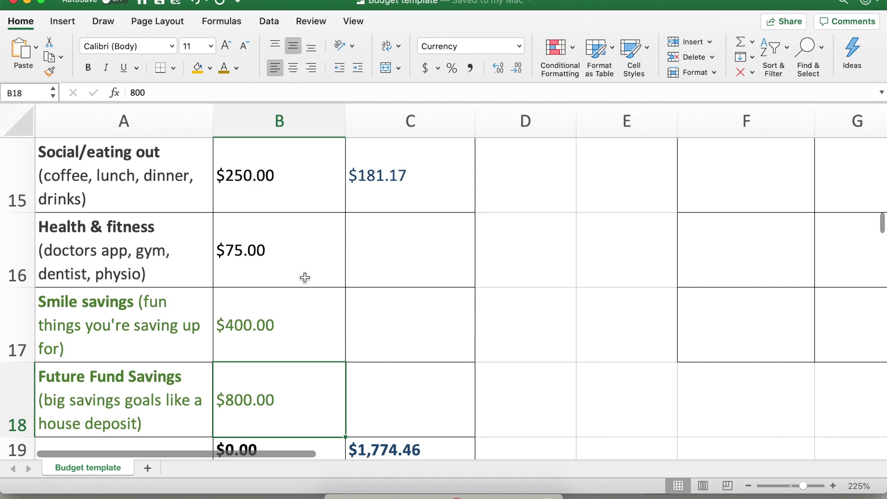
scroll(305, 277, down, 3)
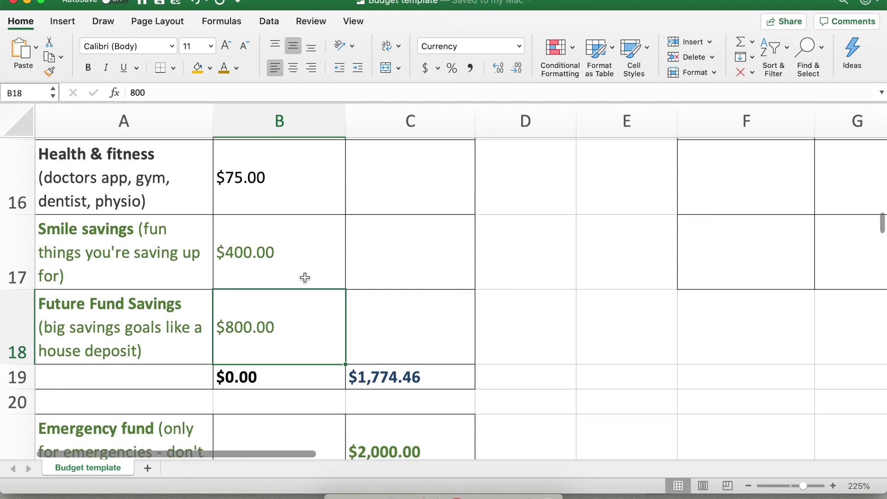
click(255, 377)
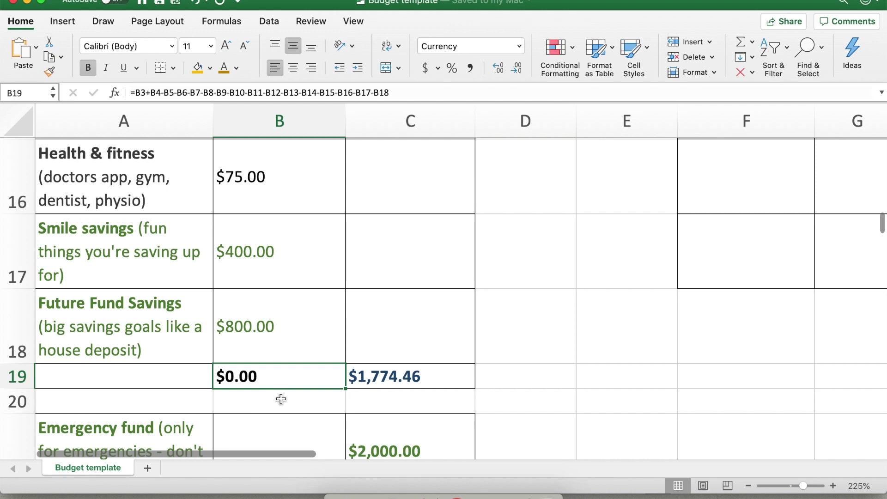
click(157, 250)
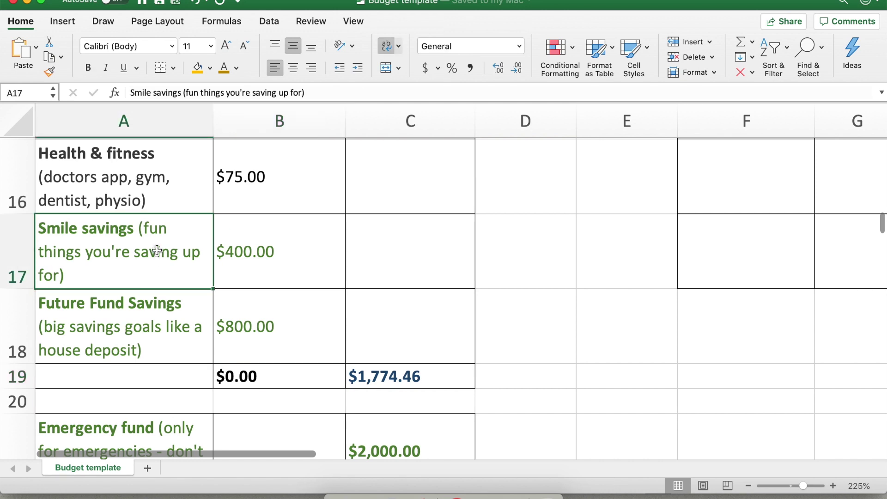
key(shift+Down)
key(shift+Right)
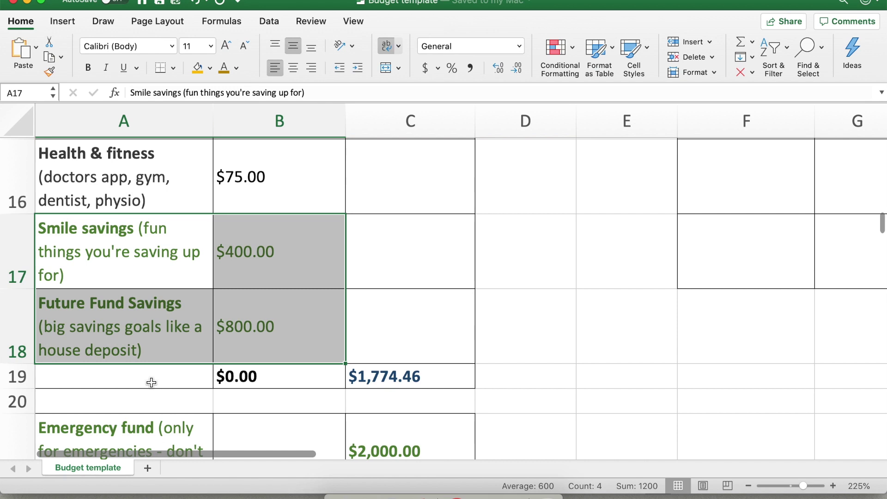
click(259, 381)
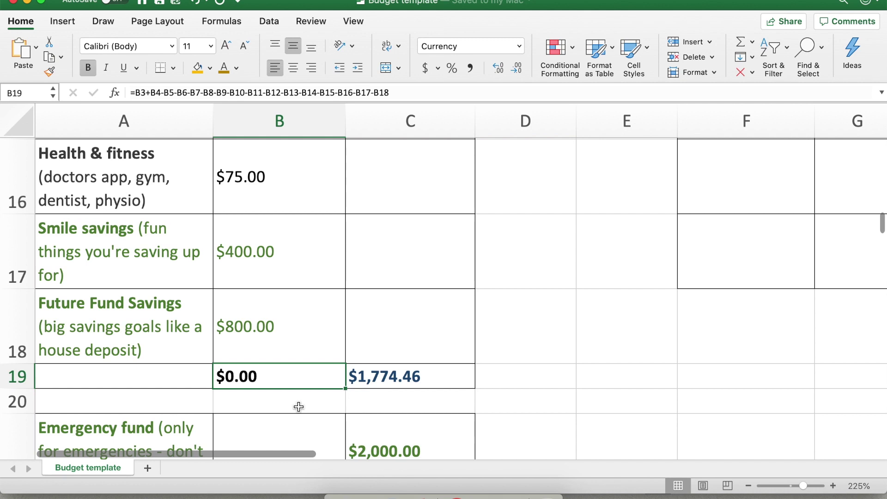
Step: Scroll to rows 17–25 and select the $2,000.00 Emergency fund amount below the totals
scroll(276, 299, up, 3)
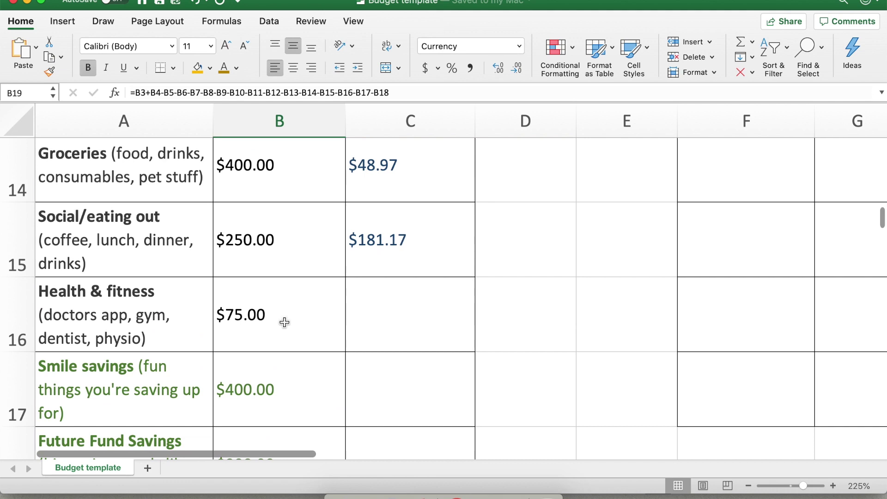
scroll(285, 322, down, 3)
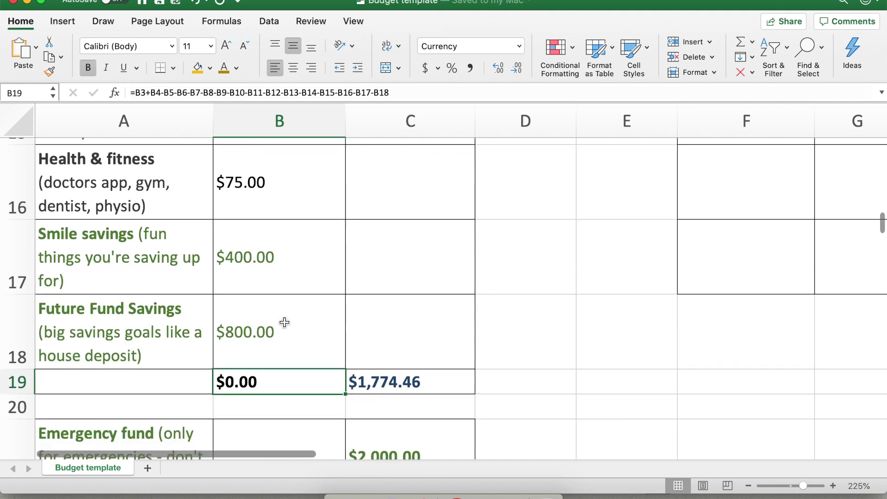
scroll(285, 322, down, 3)
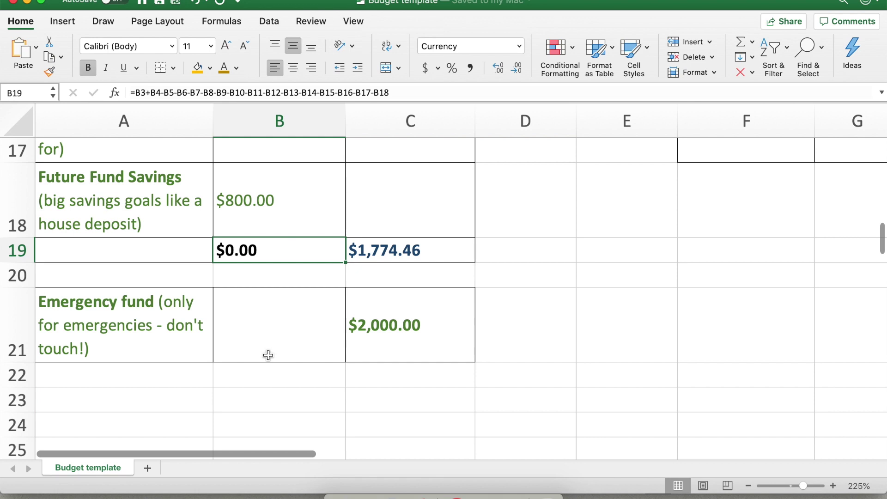
click(370, 356)
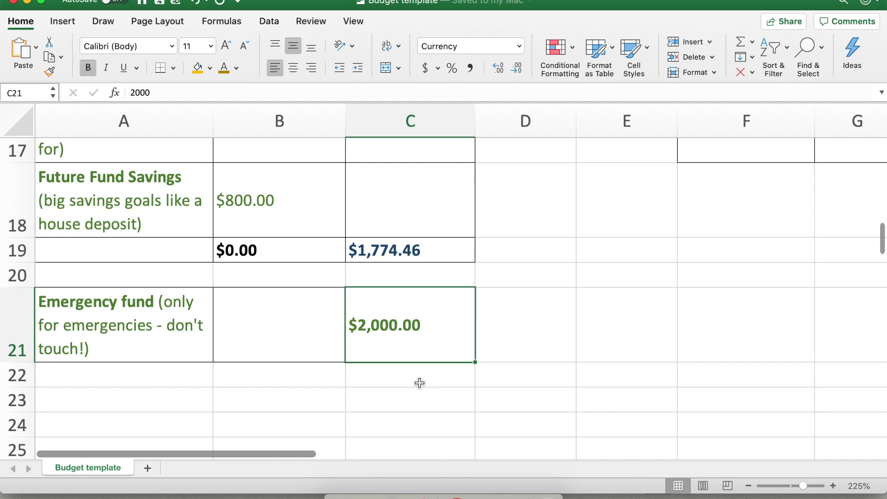
Step: Return to the top, zoom out to 142%, and select the Utilities actual in C6
key(Left)
scroll(453, 324, up, 15)
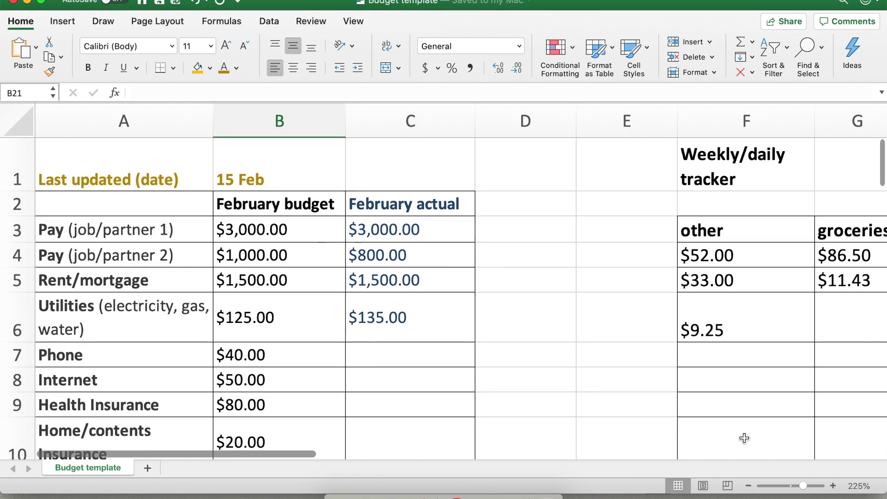
click(795, 486)
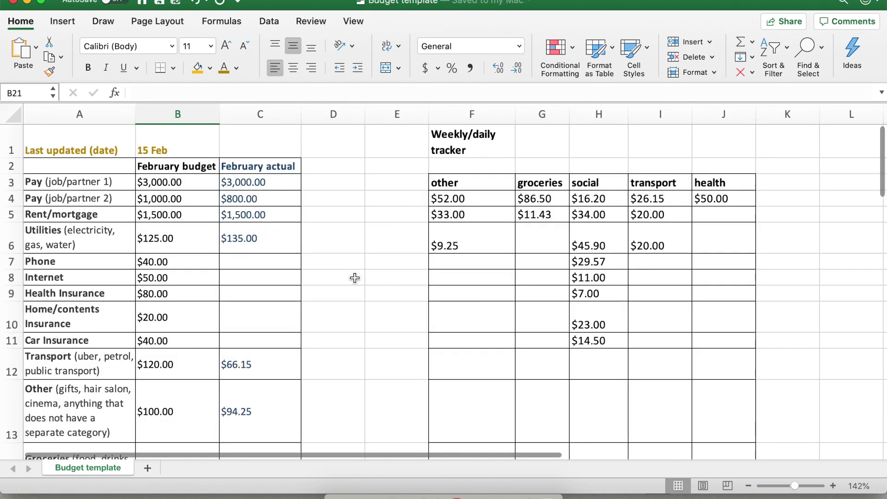
click(263, 114)
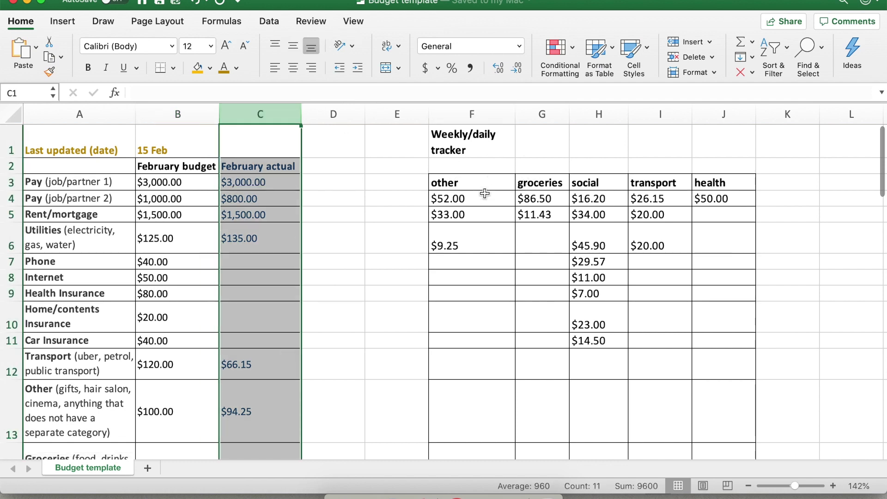
click(310, 184)
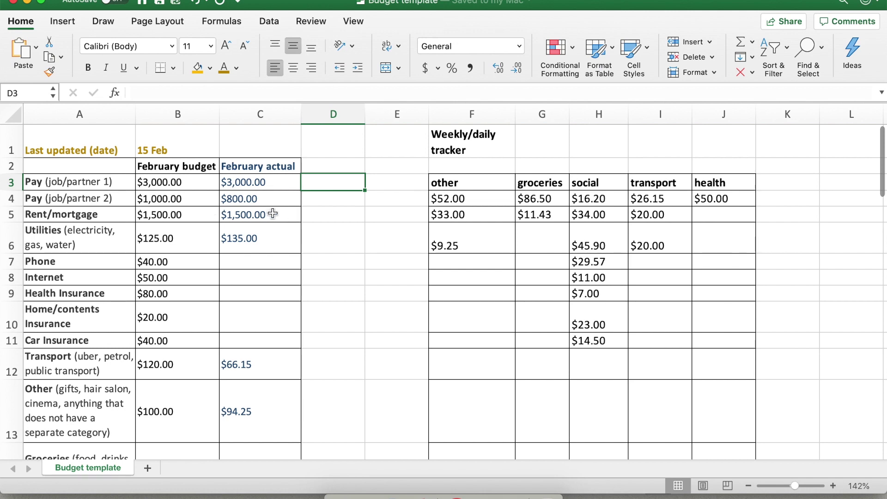
click(269, 243)
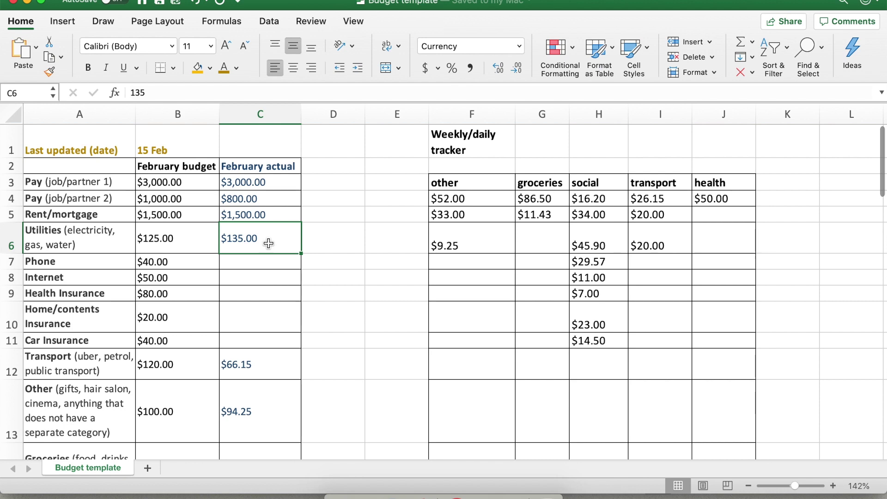
key(Left)
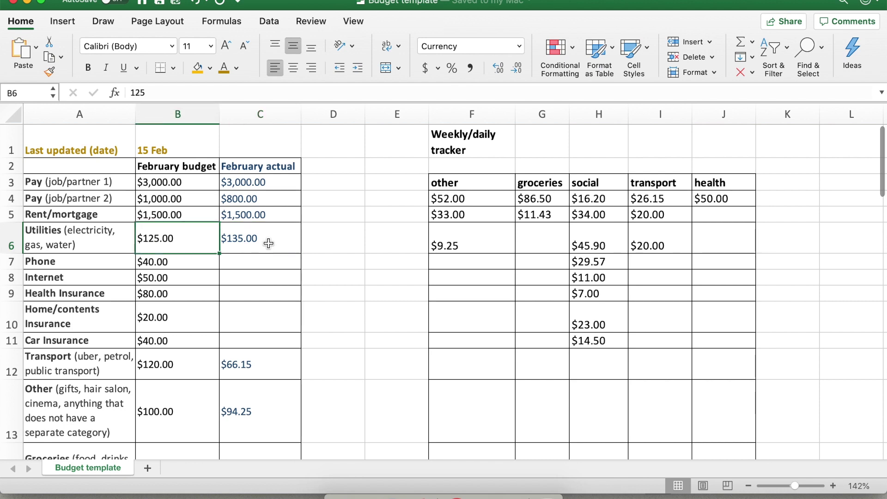
key(Right)
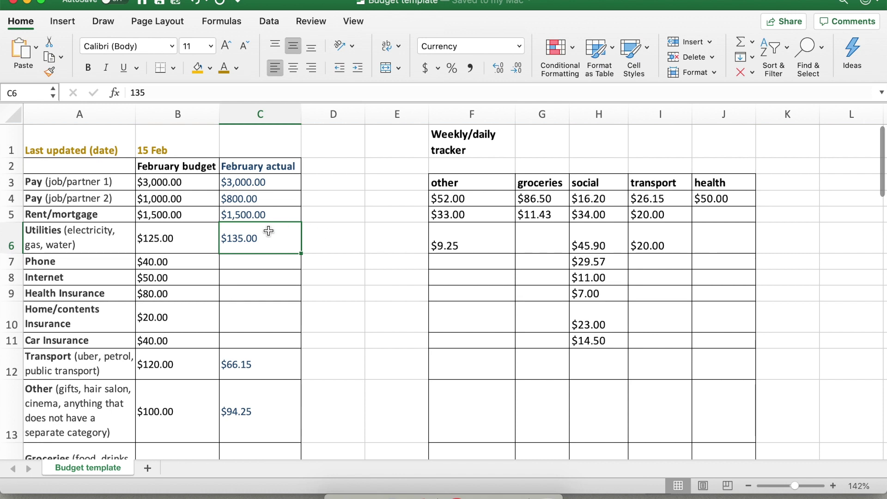
click(254, 263)
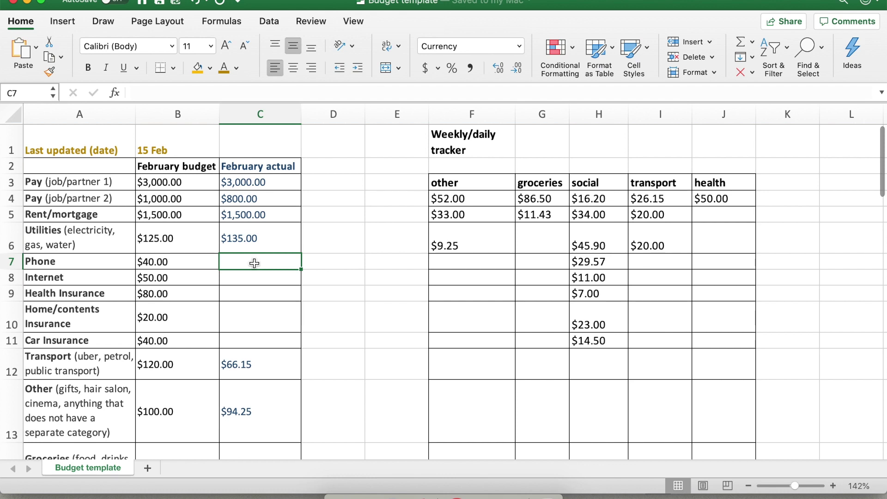
Step: Enter 40, 50, 80, 20 and 40 as the Phone through Car Insurance actuals in C7:C11
text(40)
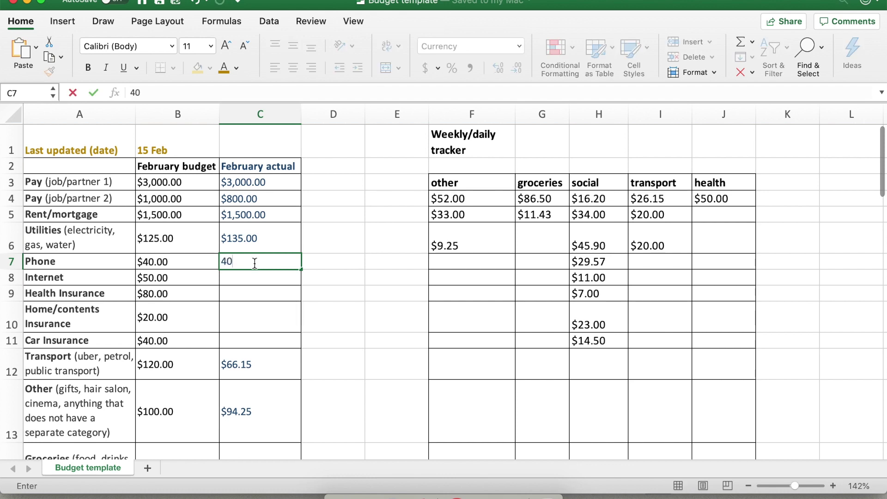
key(Return)
text(50)
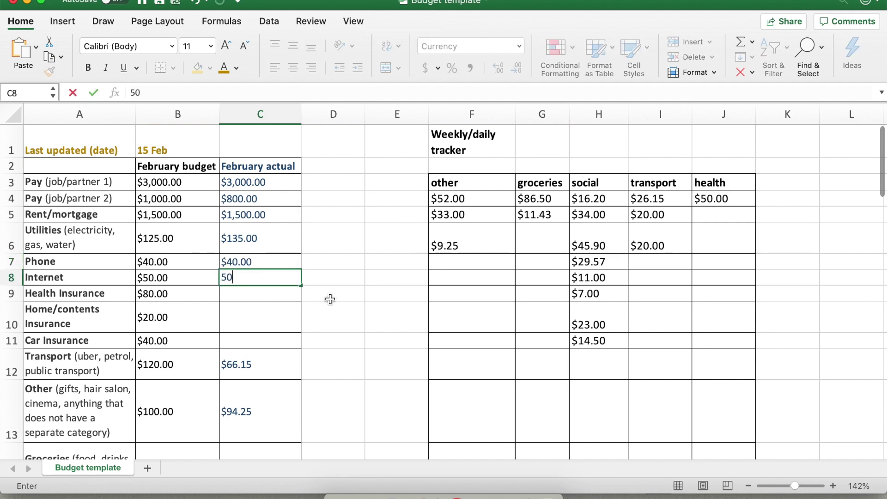
key(Return)
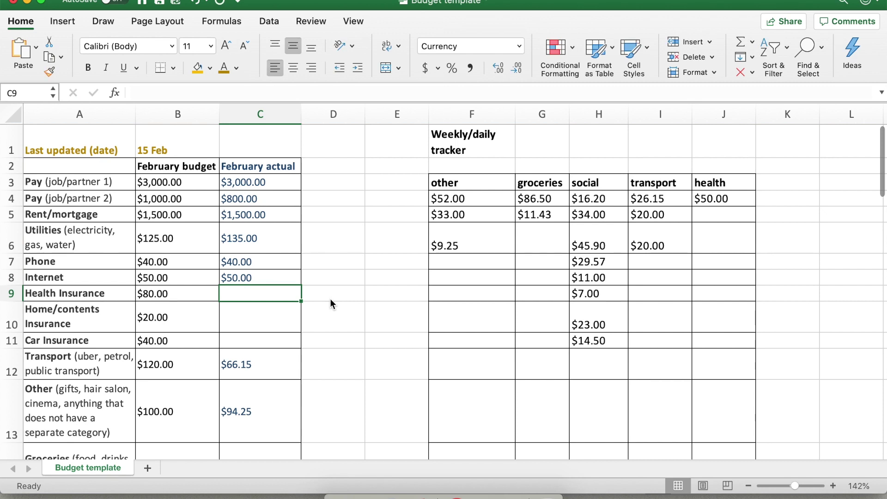
text(80)
key(Return)
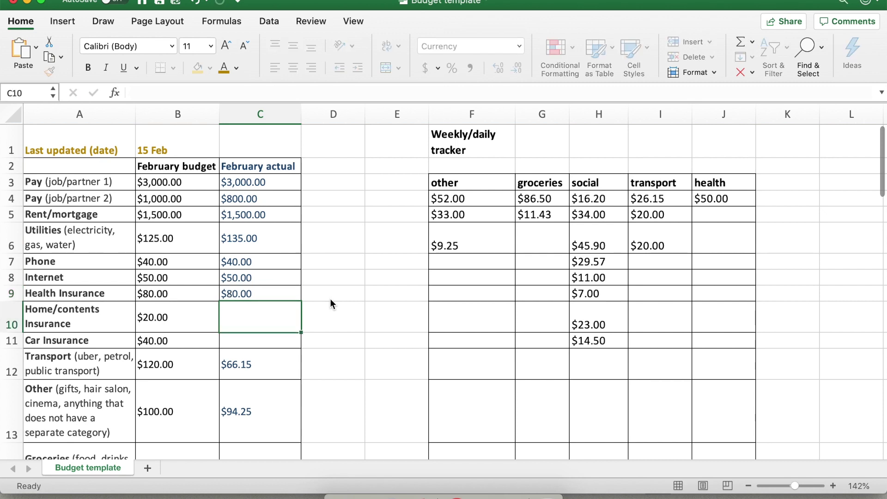
text(20)
key(Return)
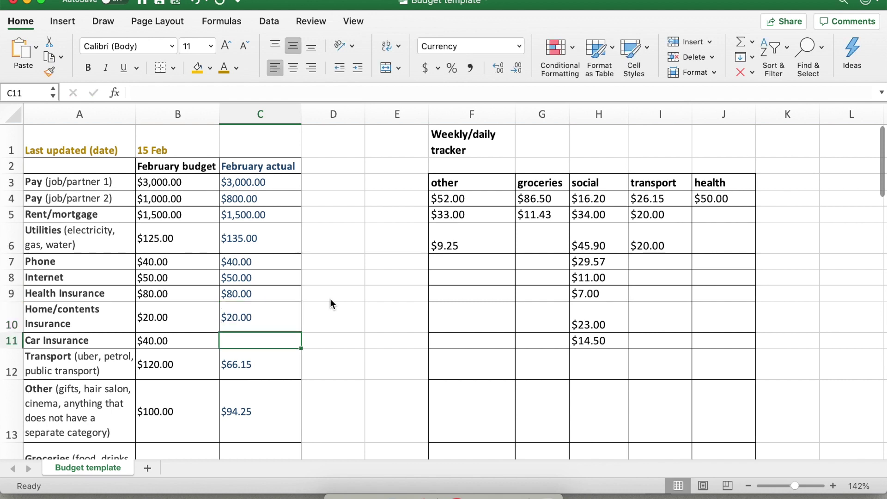
text(40)
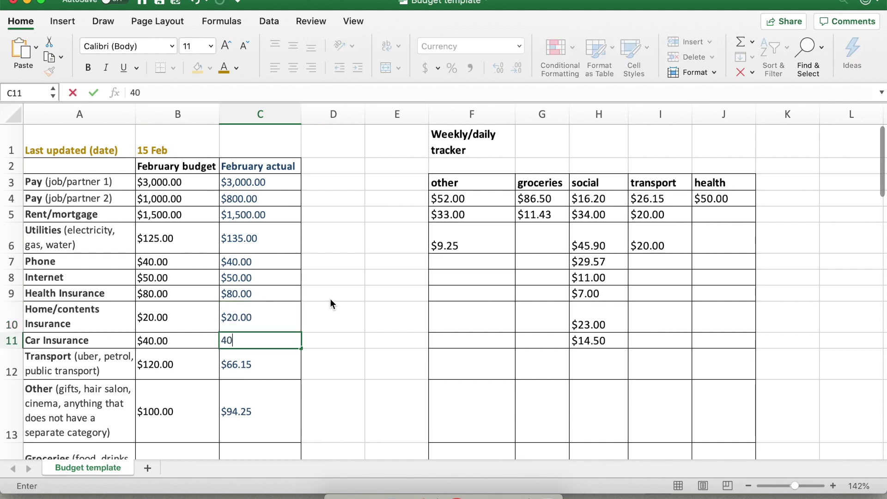
key(Return)
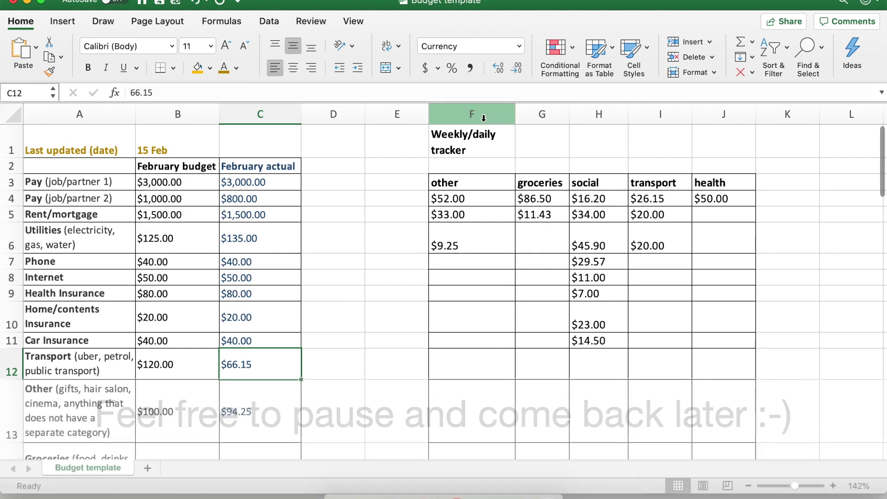
drag(471, 114, 711, 139)
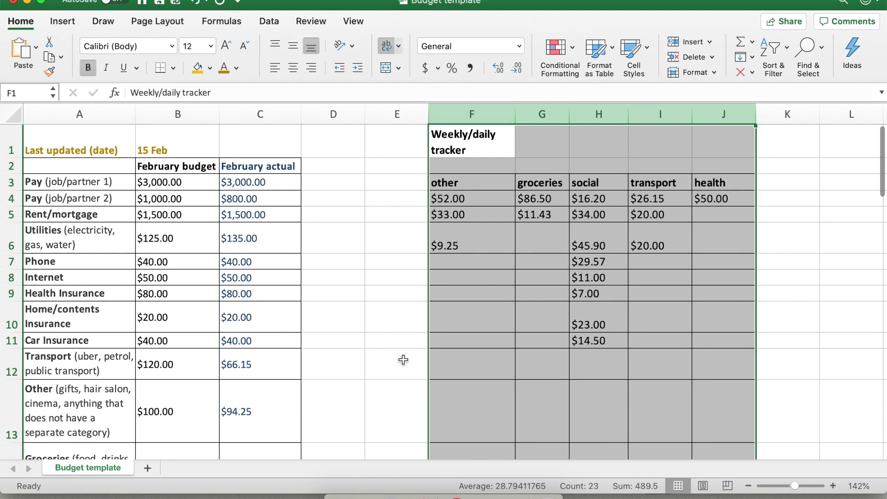
Step: Add a $30.00 transport tracker entry and confirm the transport entries sum to $96.15
click(262, 360)
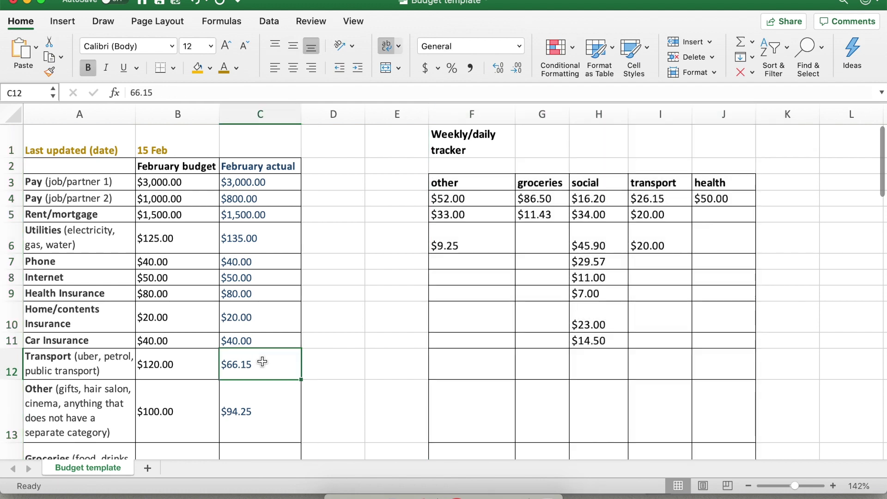
key(shift+Left)
key(shift+Left)
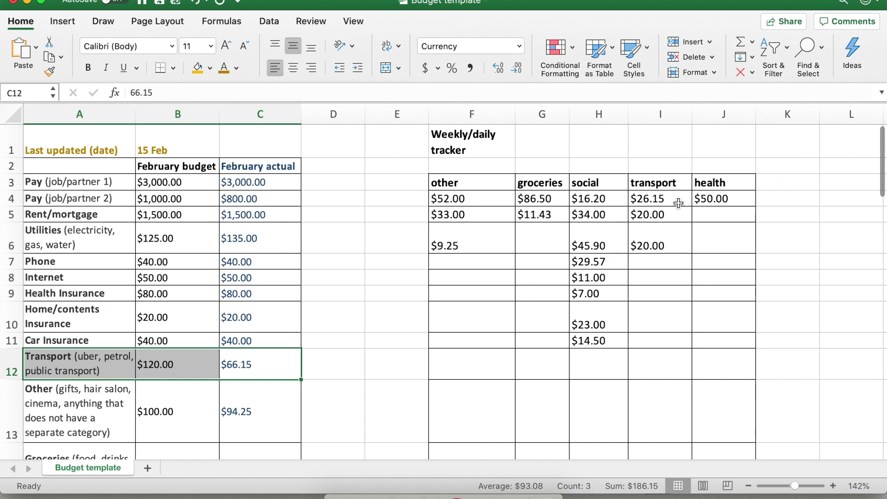
click(670, 112)
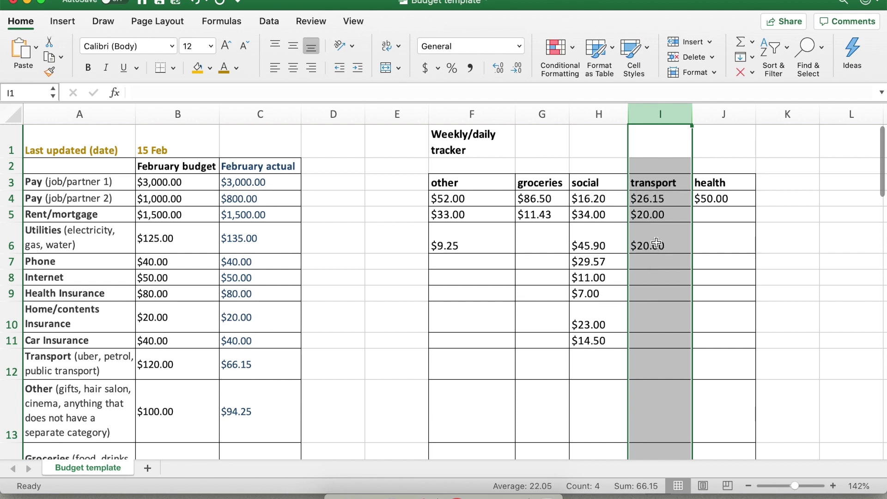
click(653, 263)
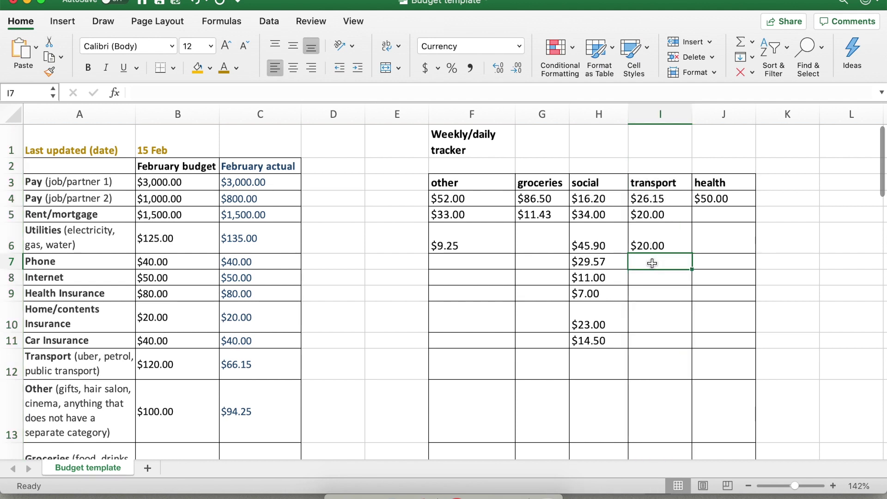
text(30)
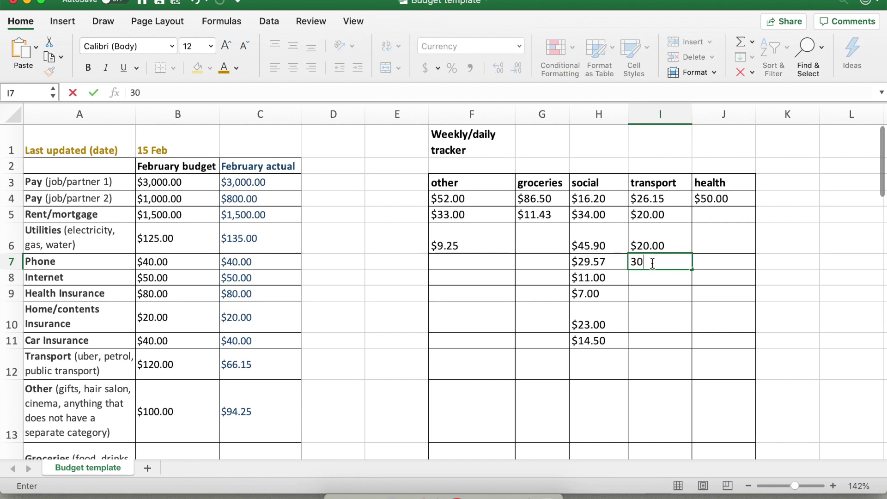
key(Return)
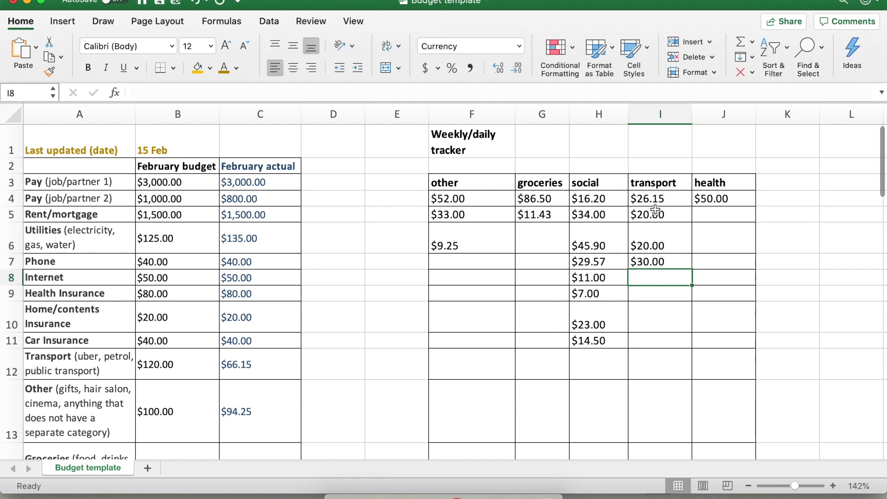
drag(662, 200, 652, 261)
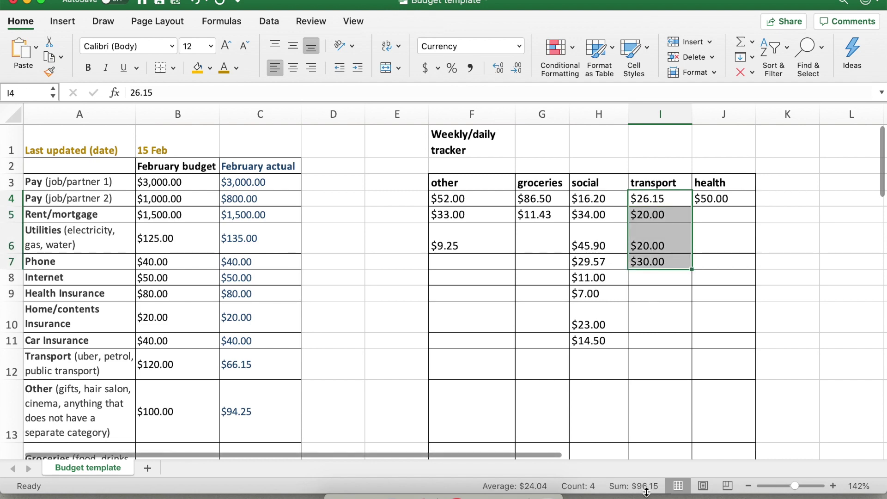
Step: Enter 96.15 as the Transport actual in C12 and compare it with the $120.00 budget
click(239, 365)
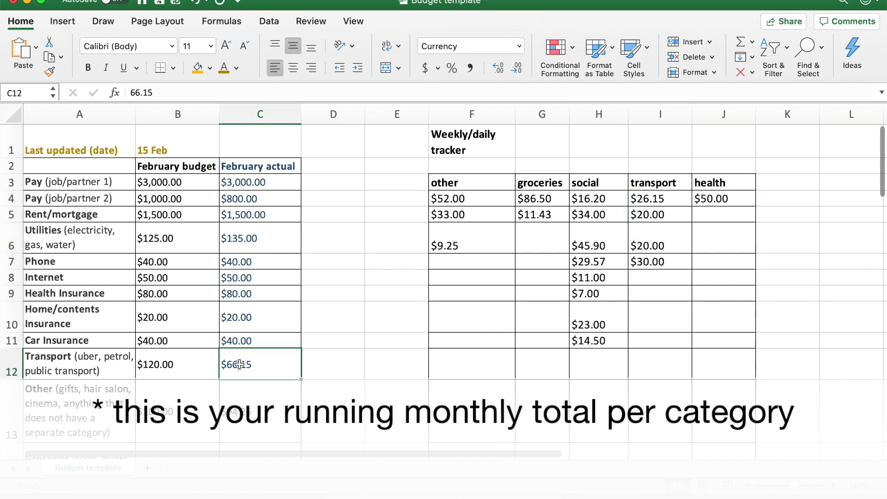
text(96.15)
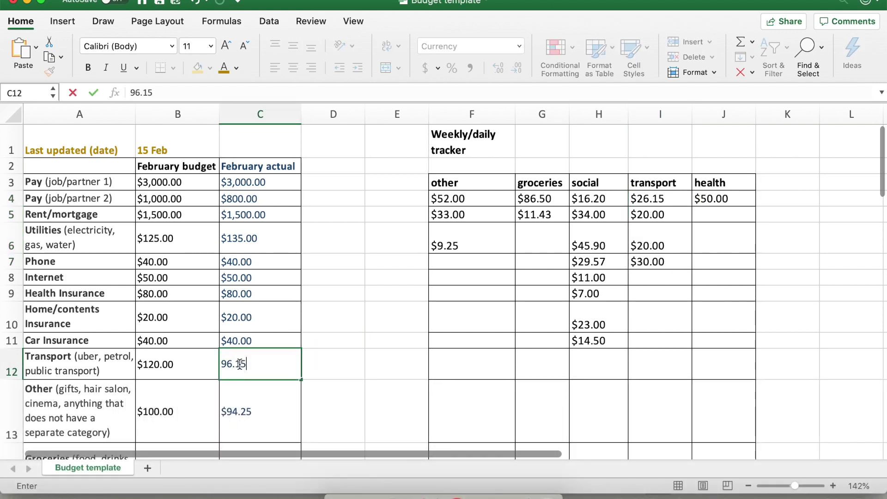
key(Return)
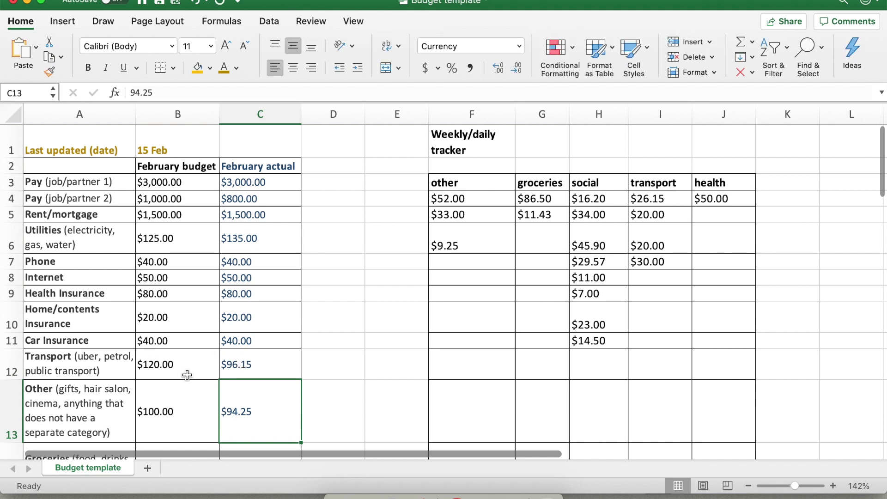
click(186, 143)
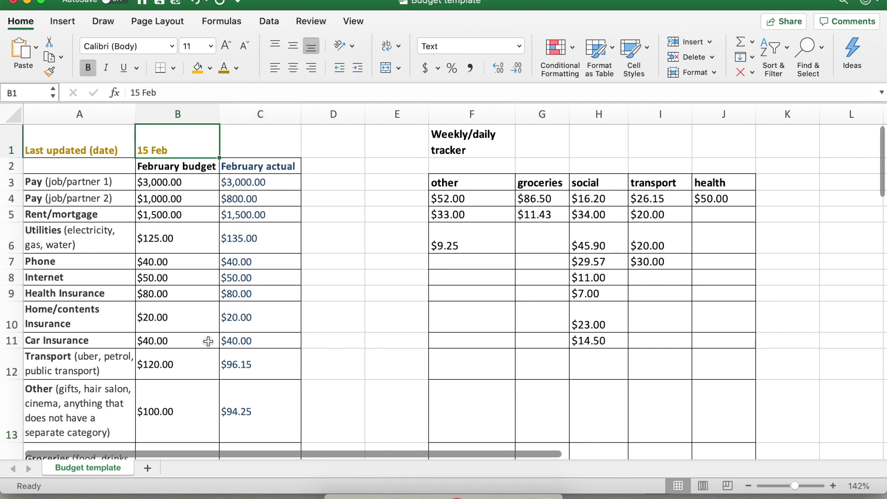
click(198, 371)
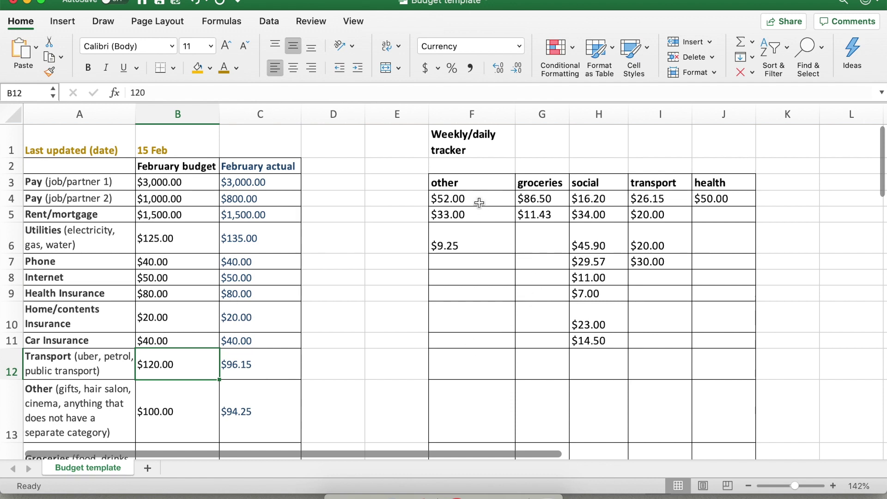
click(475, 260)
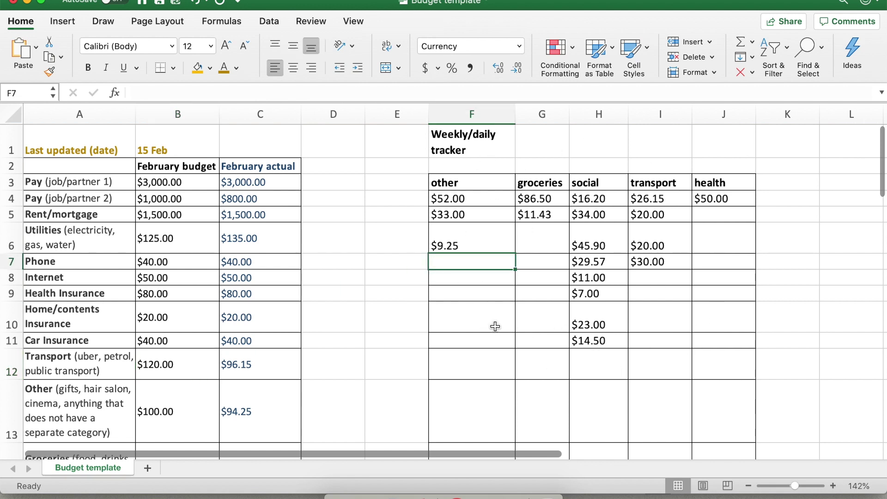
scroll(286, 352, down, 2)
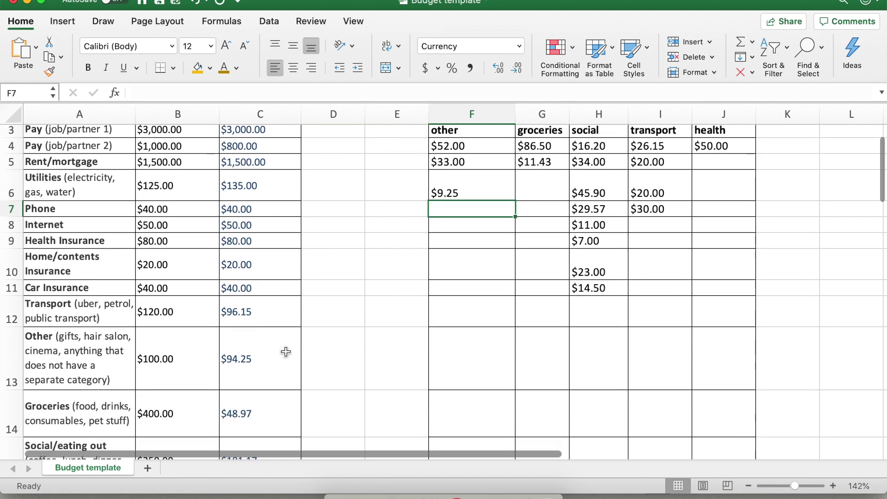
scroll(285, 352, up, 2)
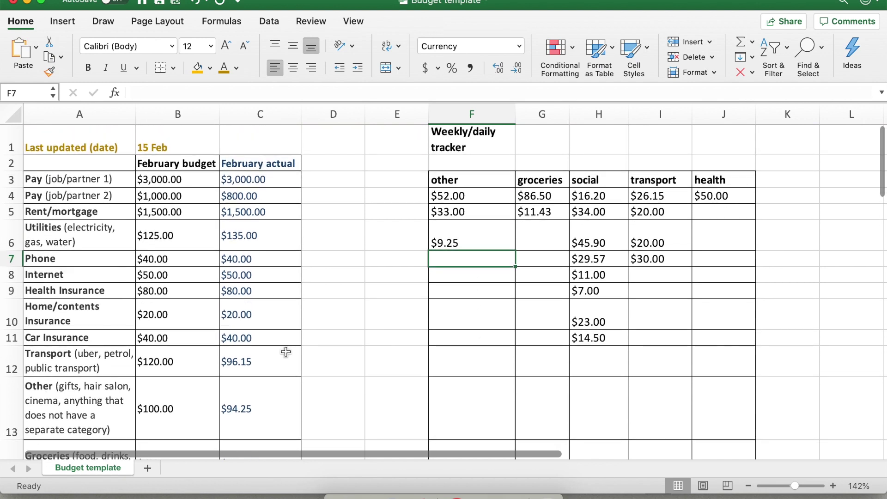
scroll(286, 353, down, 3)
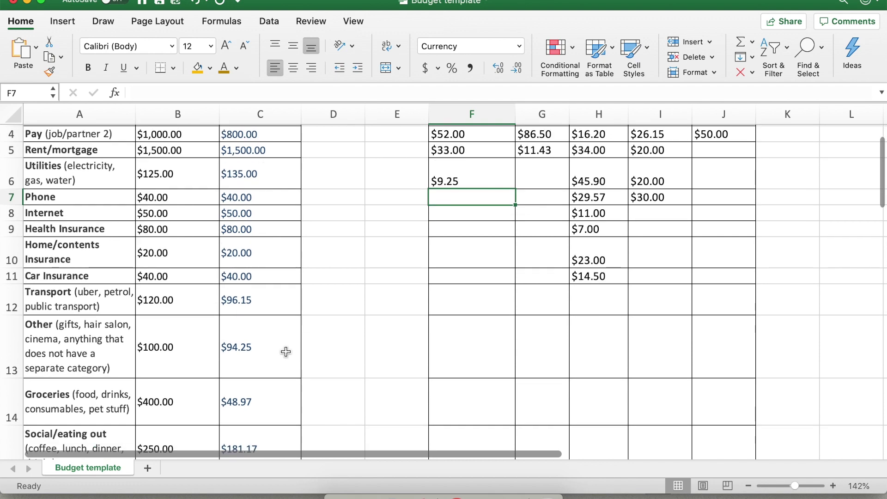
scroll(286, 352, down, 2)
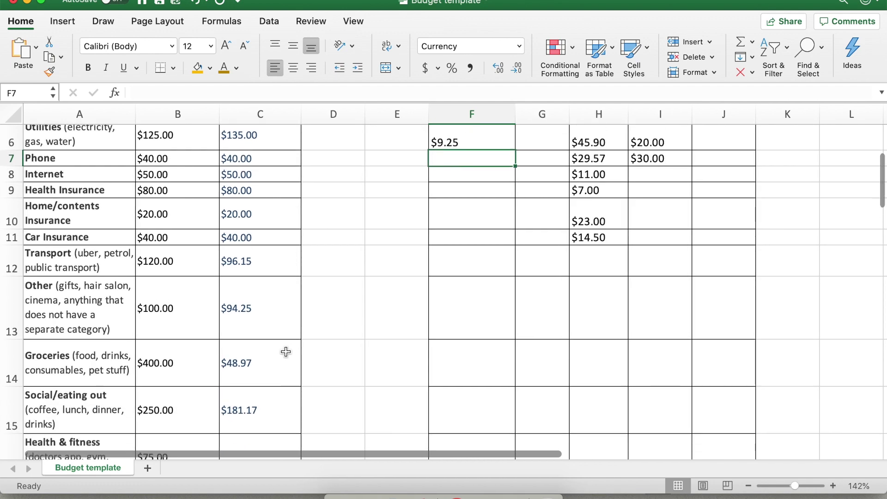
scroll(286, 352, up, 2)
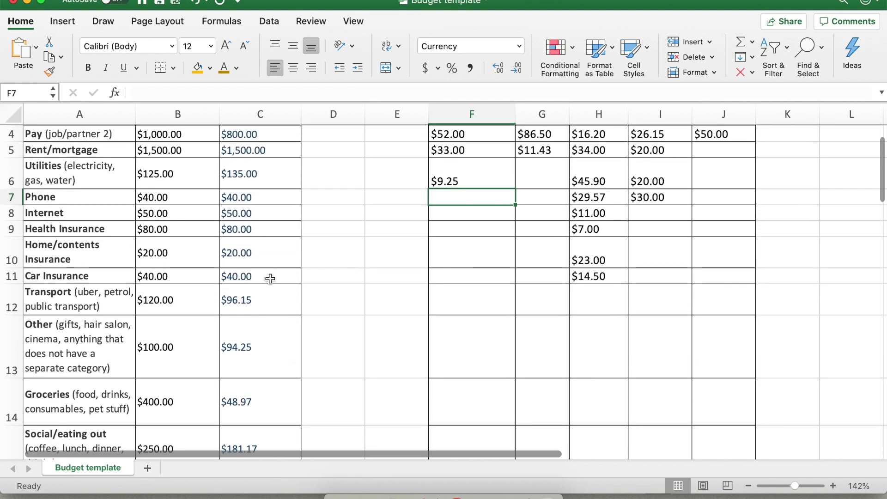
click(271, 305)
key(Down)
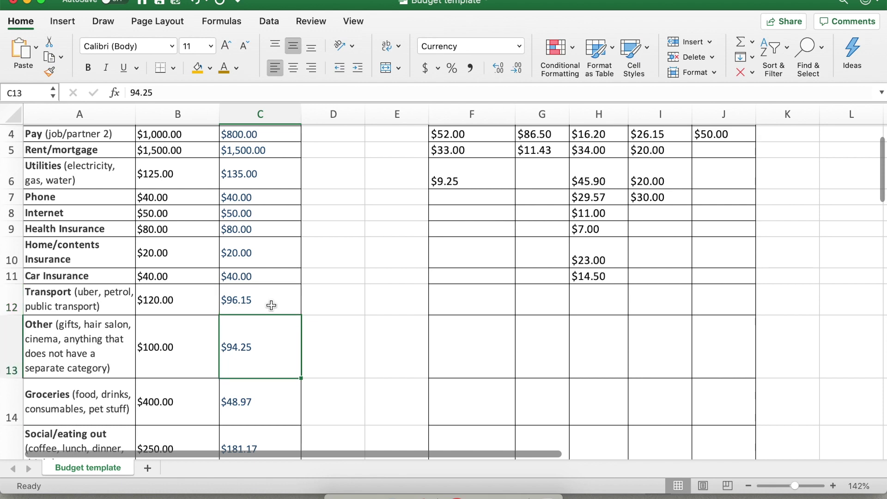
Step: Step down the February actuals and check the health amount in the tracker
key(Down)
scroll(271, 305, down, 5)
key(Down)
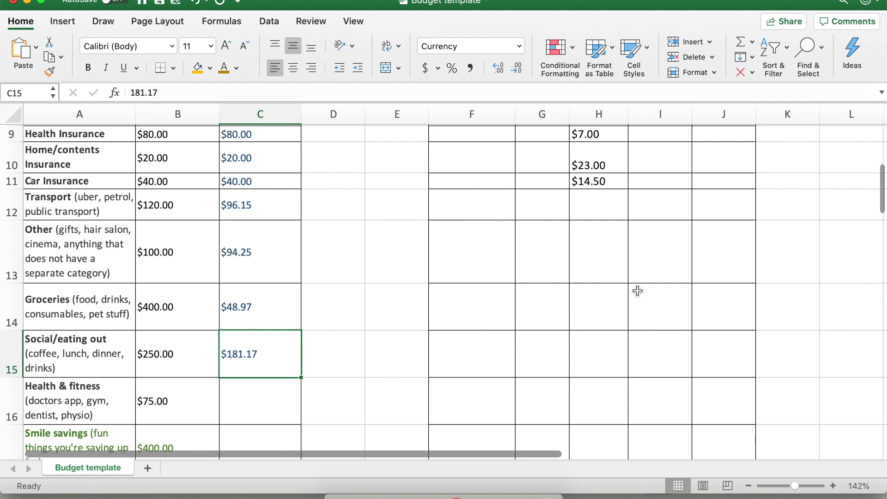
scroll(638, 291, up, 8)
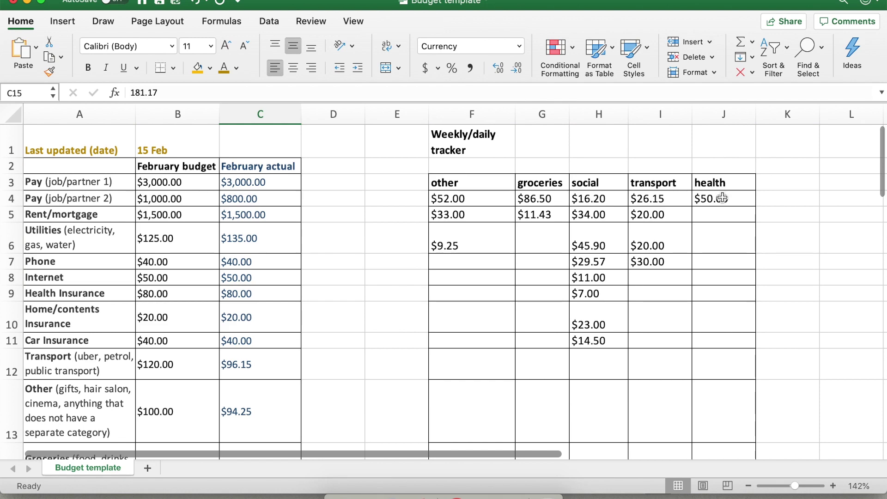
click(724, 196)
scroll(435, 276, down, 6)
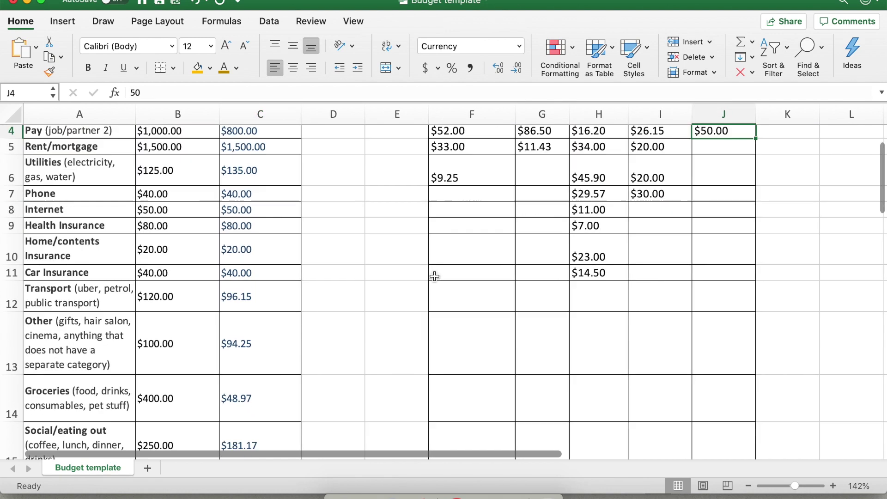
Step: Enter 50, 400 and 800 as Health & fitness, Smile savings and Future Fund actuals
click(261, 376)
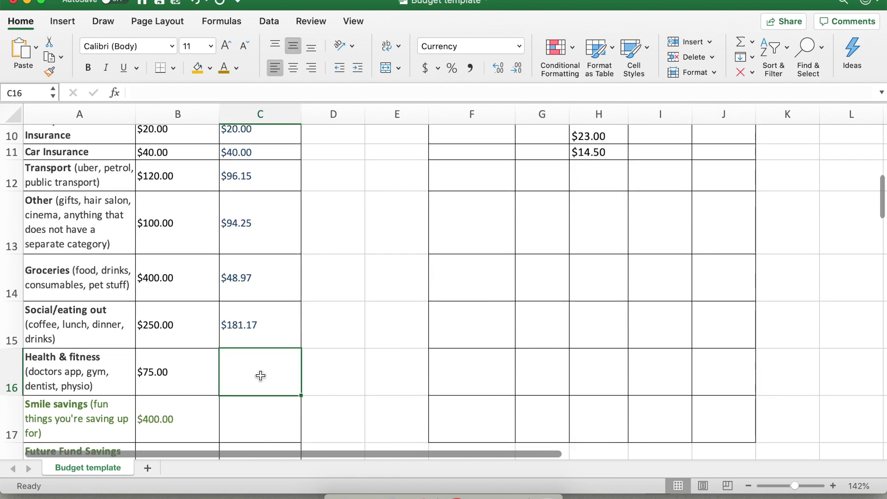
text(50)
key(Return)
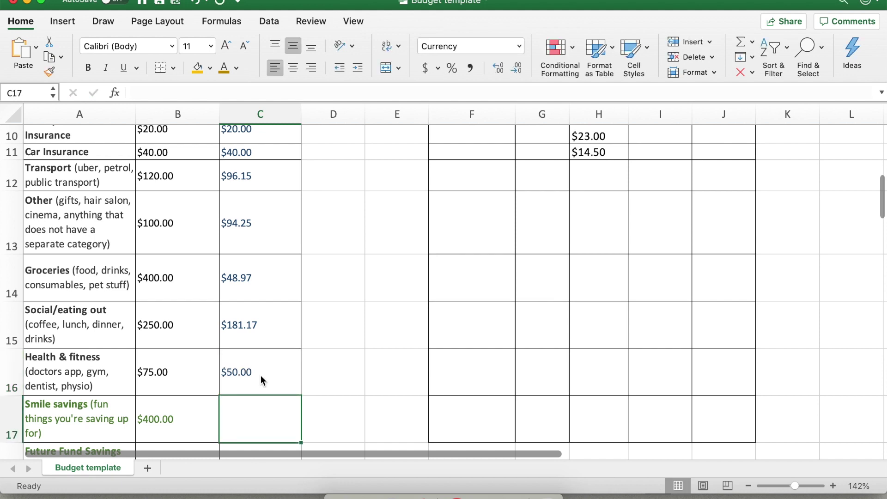
scroll(343, 359, down, 2)
text(400)
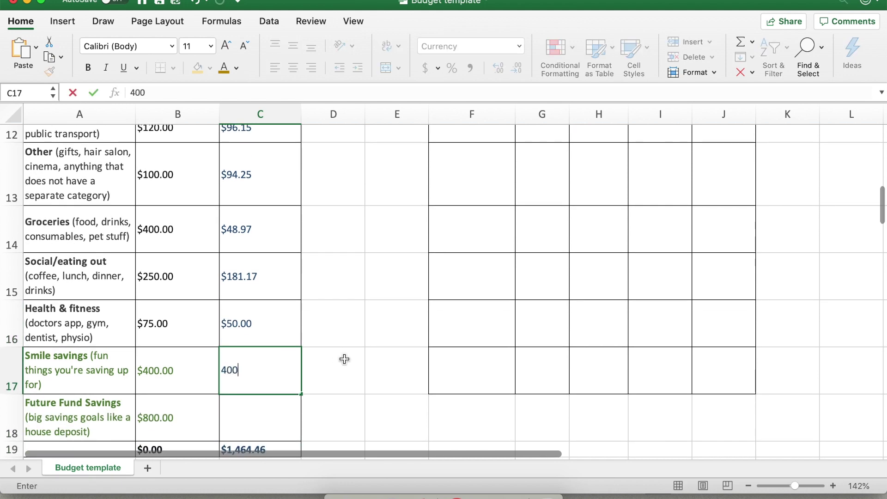
key(Return)
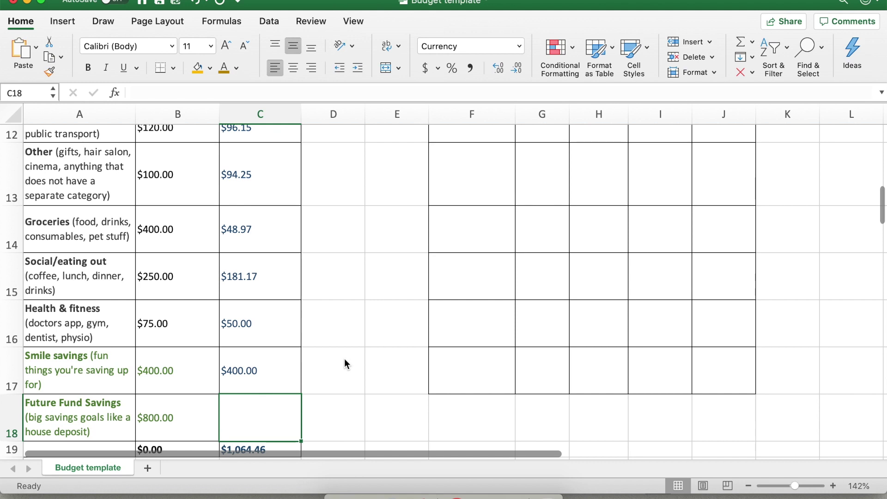
text(800)
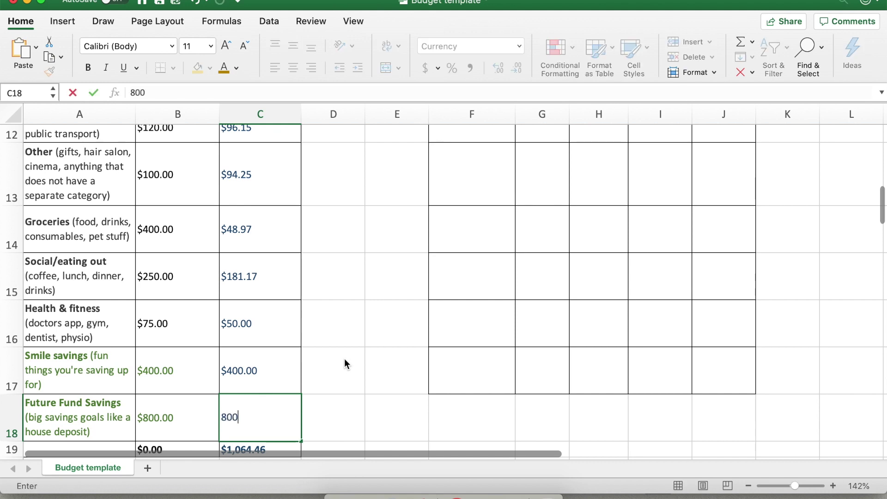
key(Return)
scroll(344, 364, down, 2)
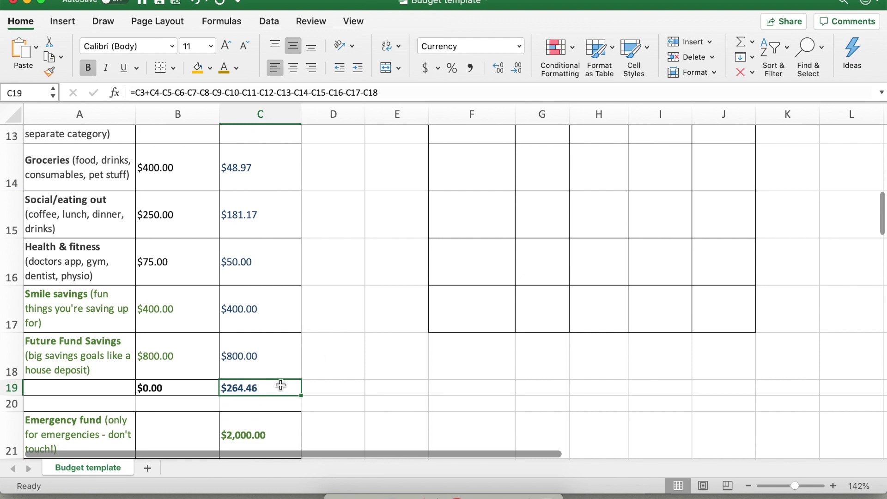
scroll(317, 293, up, 5)
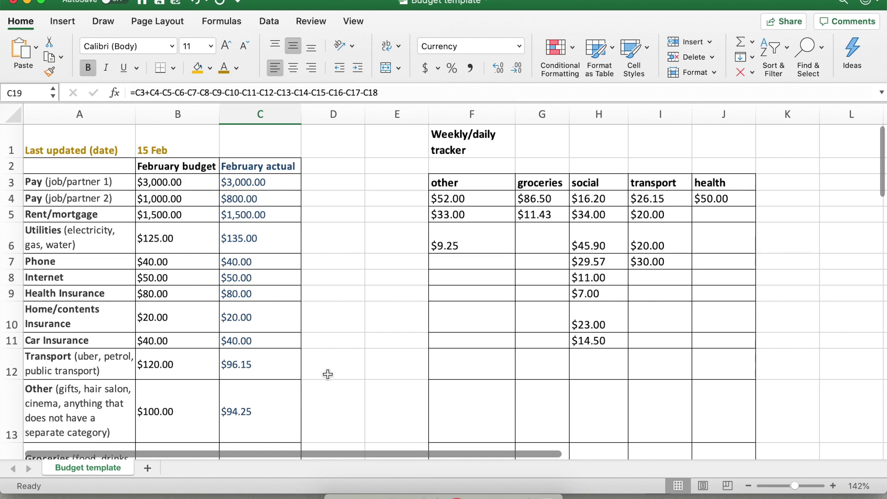
scroll(327, 373, down, 5)
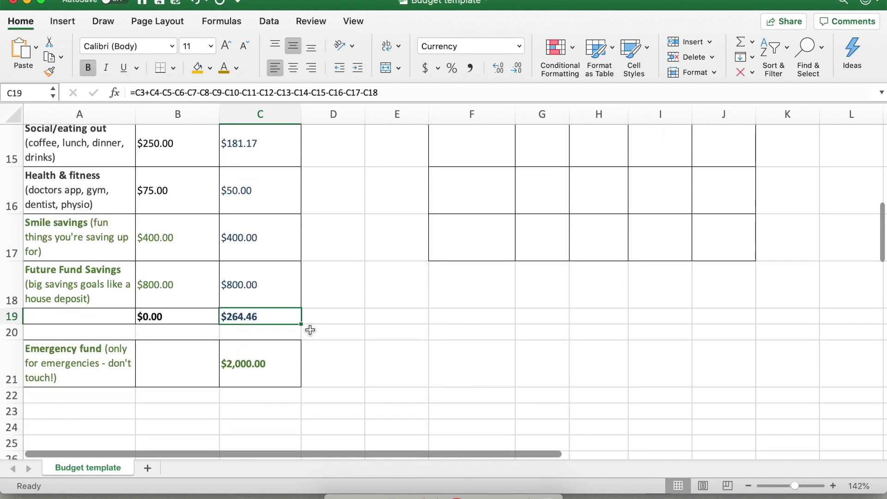
scroll(327, 319, up, 1)
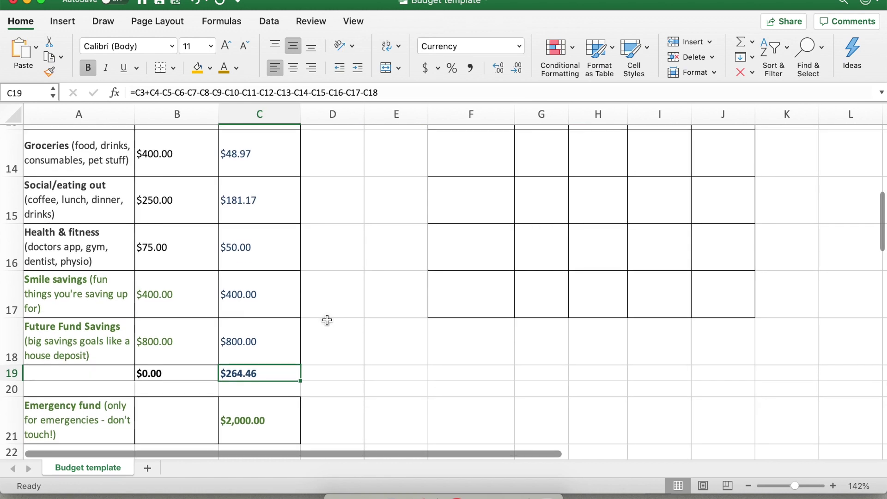
click(339, 370)
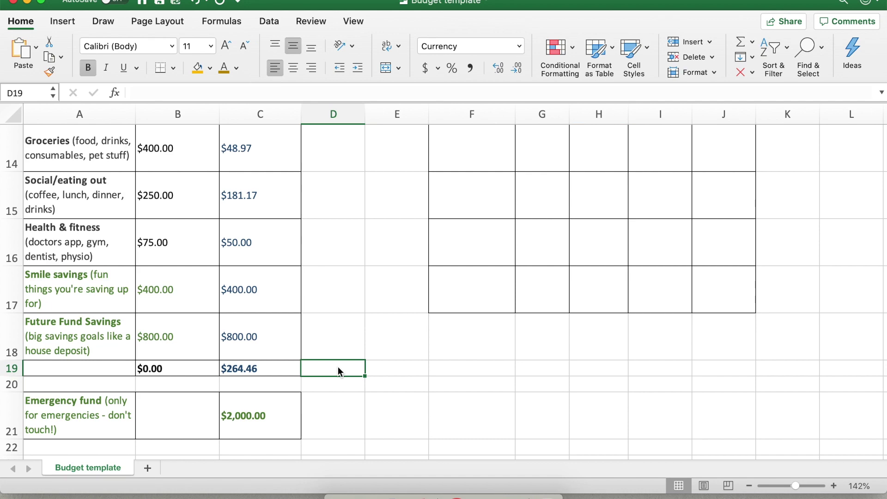
scroll(338, 367, up, 10)
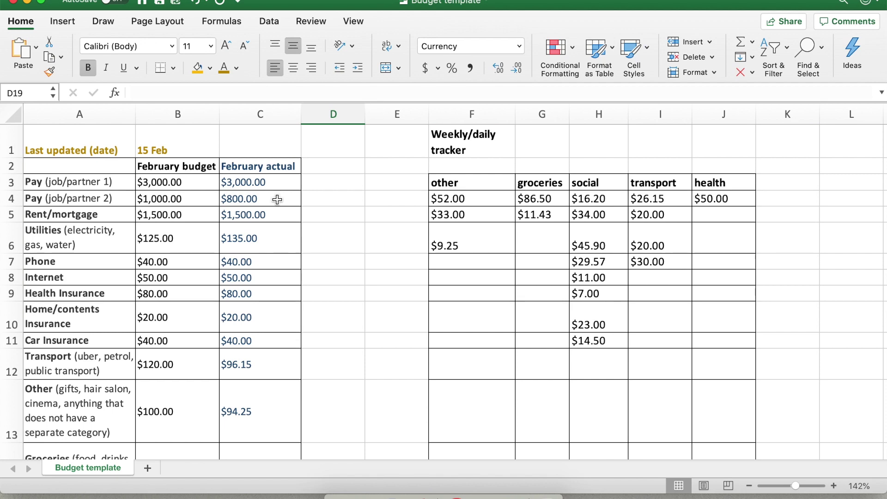
scroll(324, 305, down, 5)
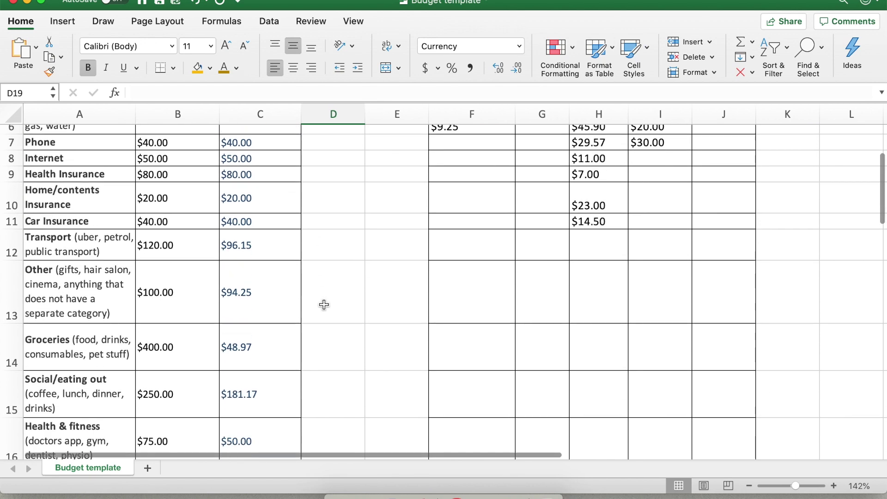
scroll(324, 304, down, 4)
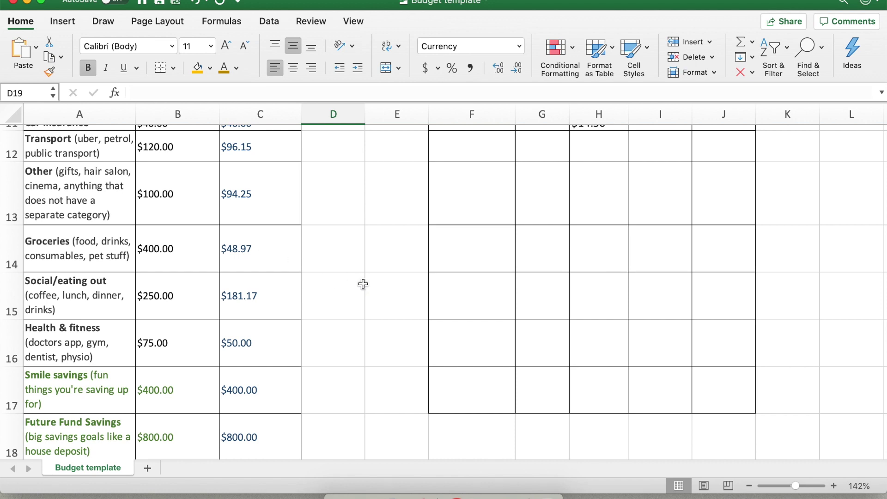
scroll(362, 301, down, 3)
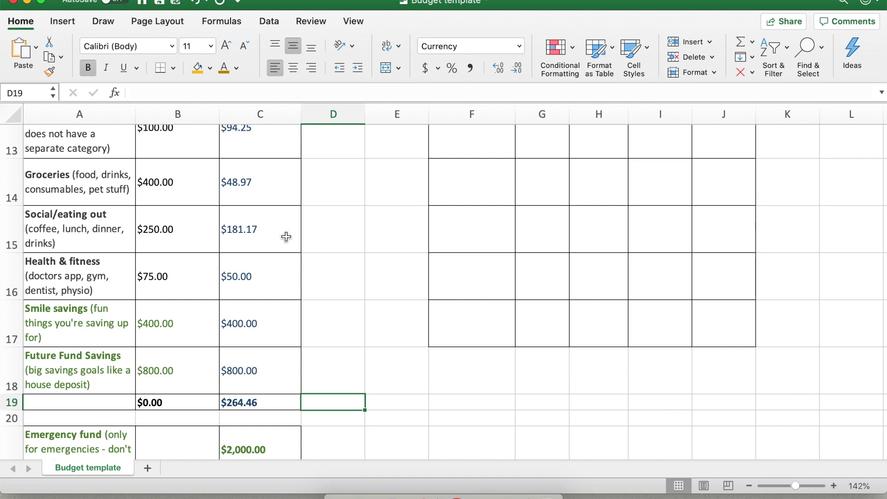
scroll(286, 237, up, 10)
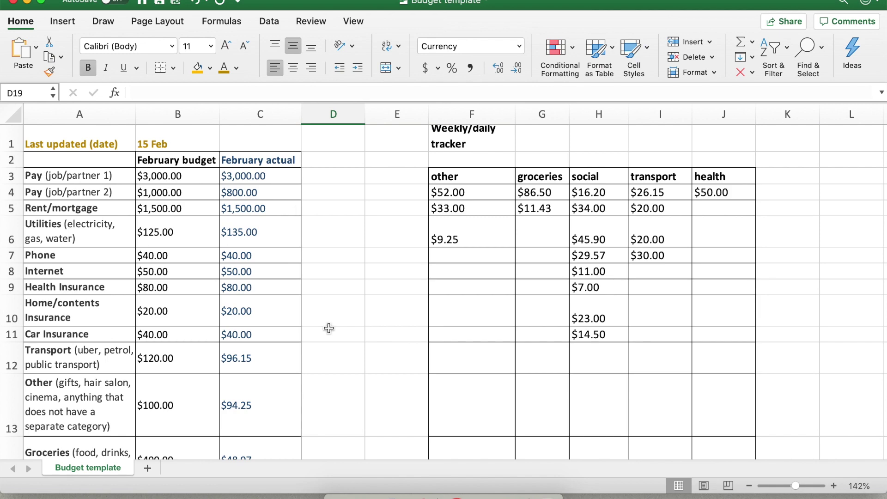
scroll(329, 328, down, 10)
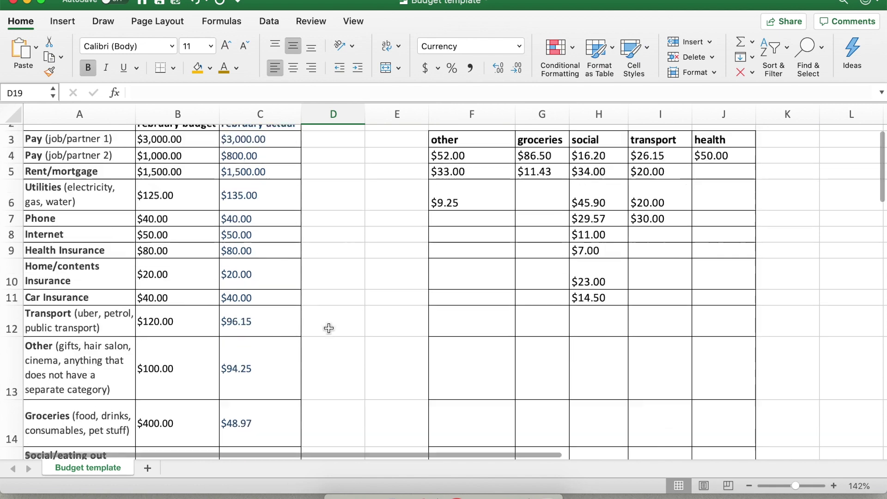
scroll(329, 328, down, 3)
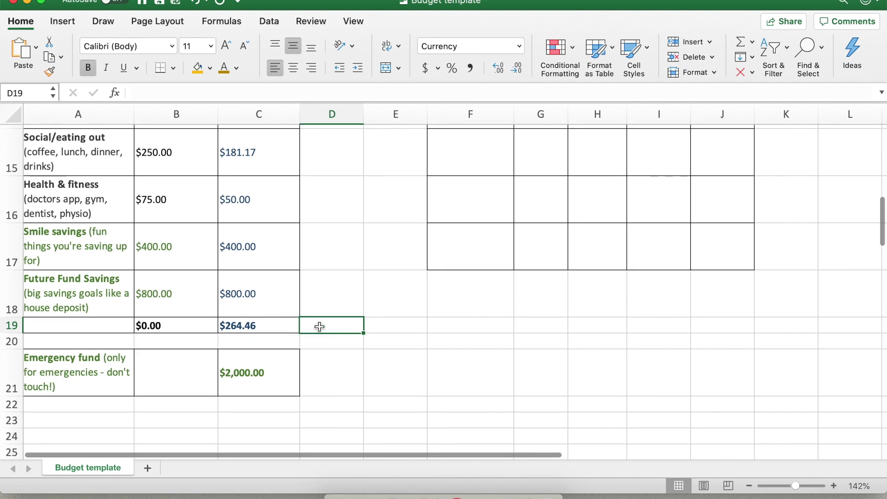
scroll(320, 326, up, 1)
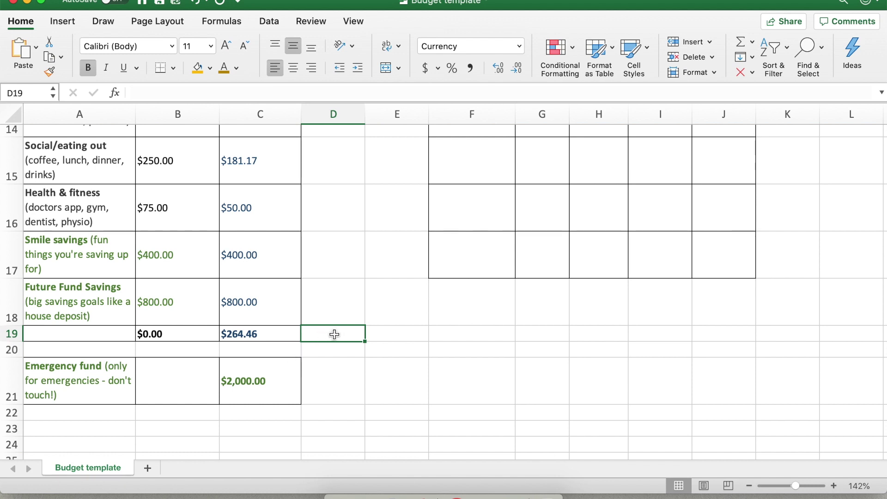
scroll(328, 276, up, 2)
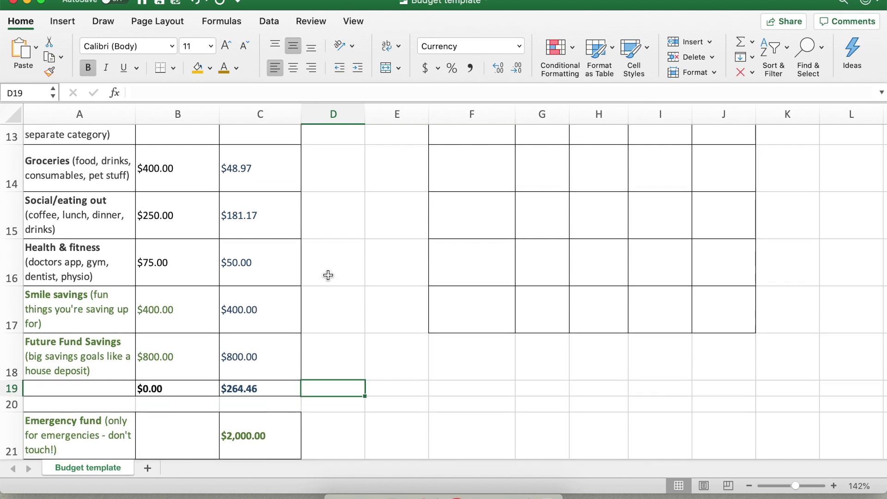
click(281, 302)
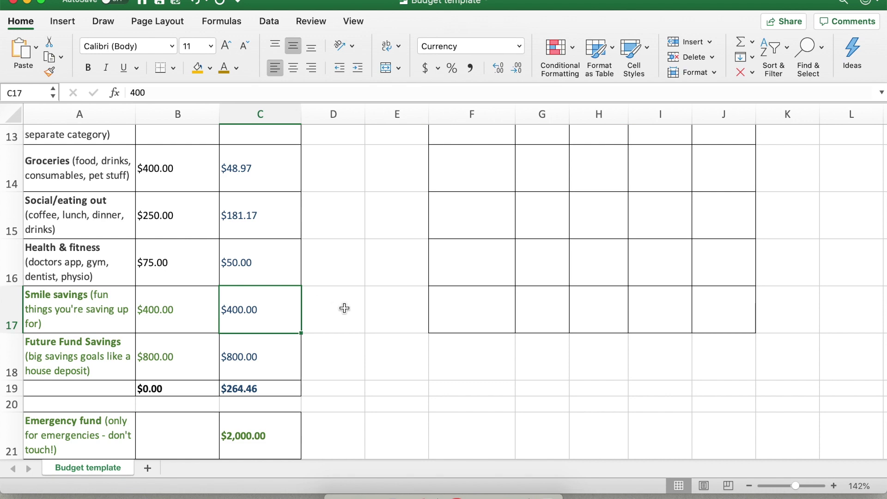
scroll(344, 309, up, 10)
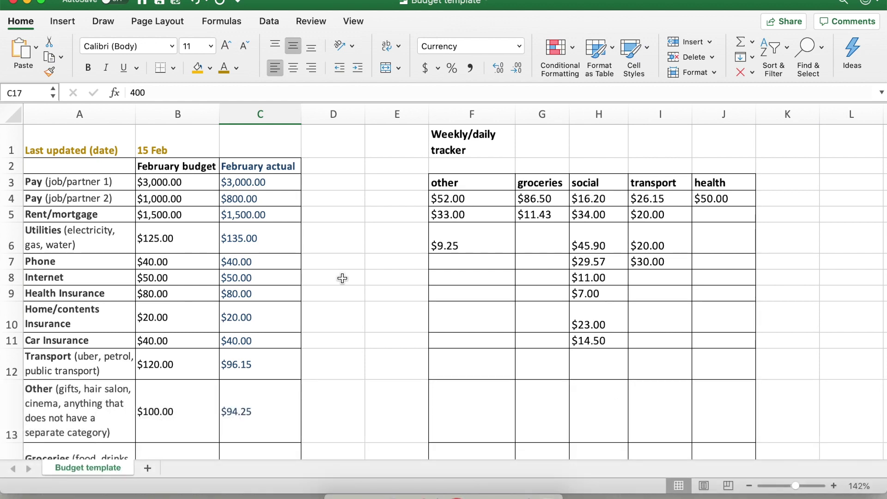
scroll(343, 278, down, 5)
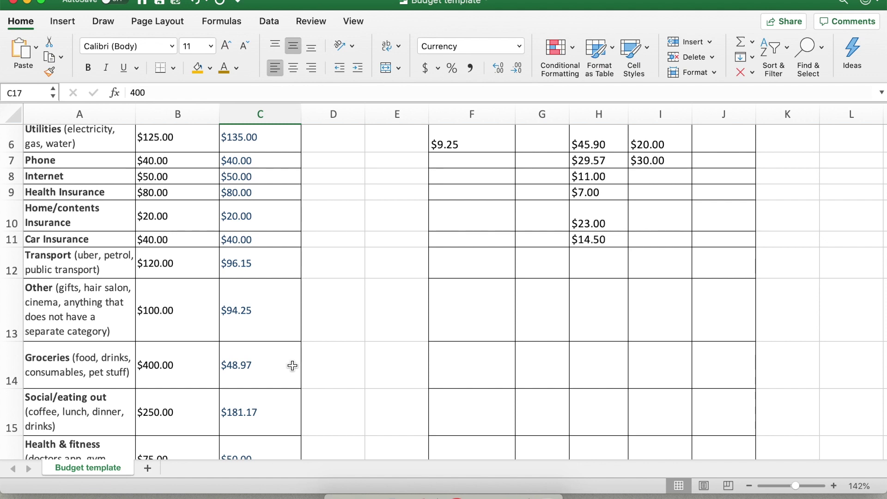
scroll(292, 366, down, 5)
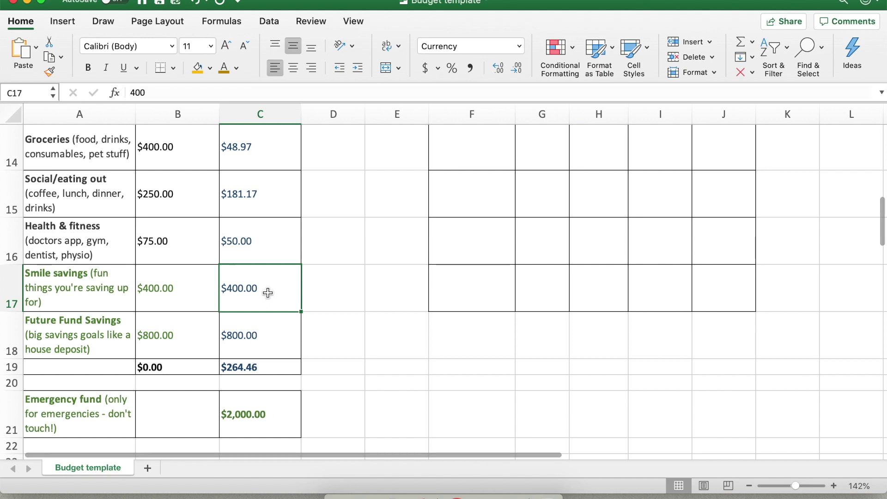
shift+click(258, 344)
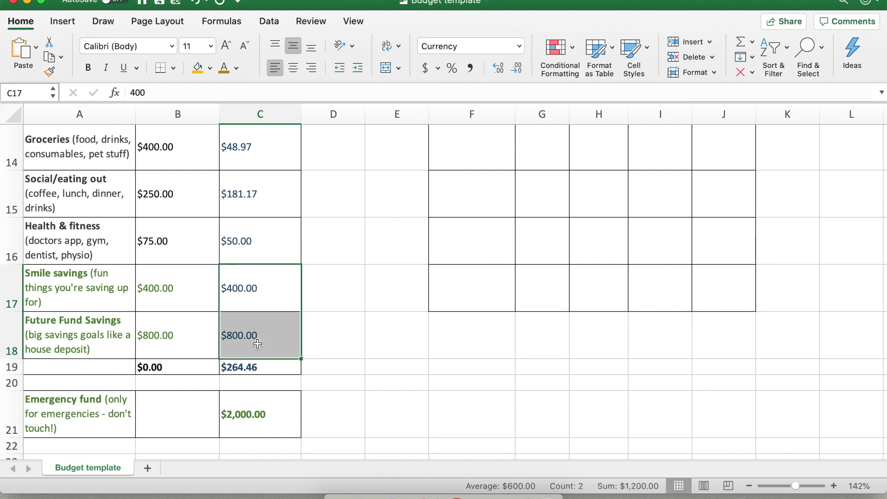
click(332, 334)
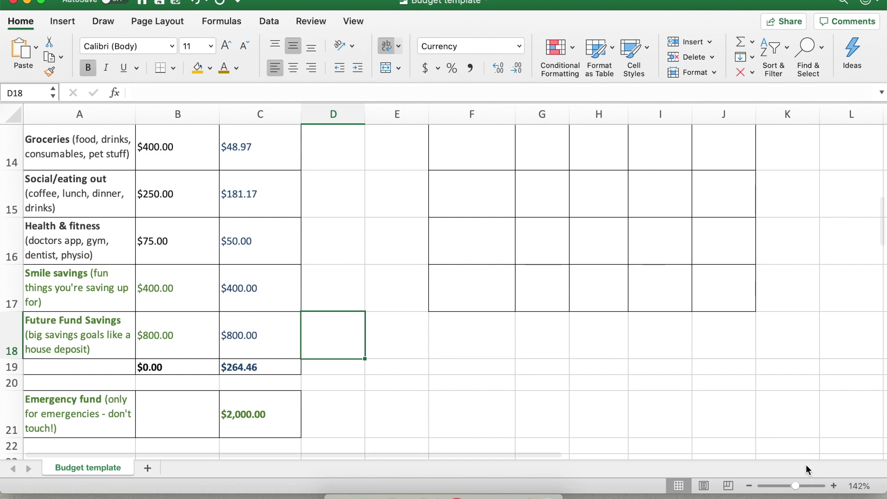
Step: Zoom out to 75%, return to the top, and select tracker columns F to J
click(749, 486)
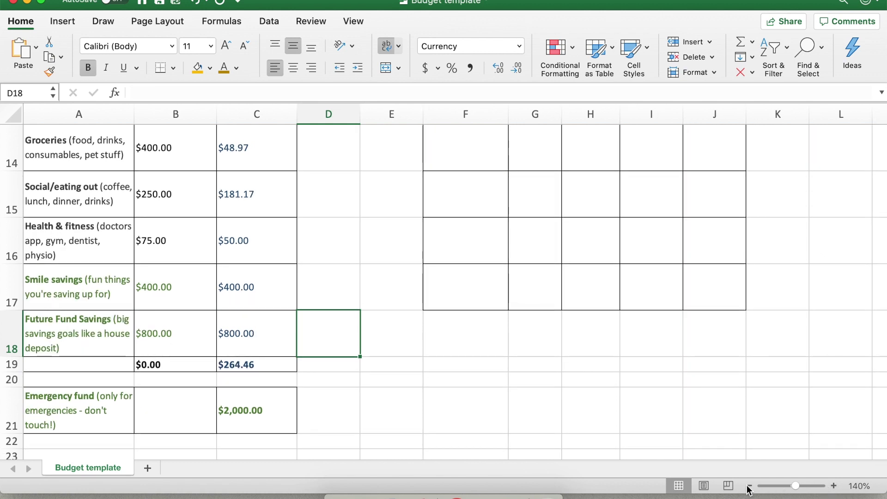
click(750, 486)
click(749, 487)
click(749, 486)
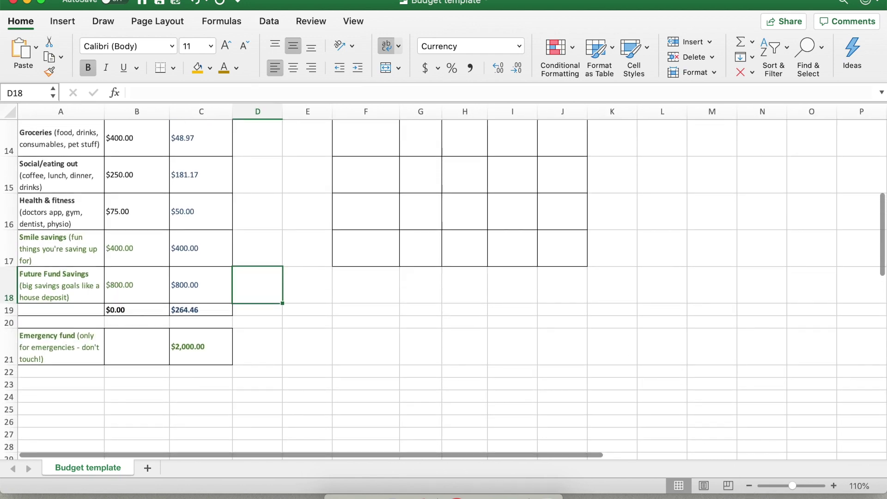
drag(791, 486, 784, 486)
scroll(616, 358, up, 5)
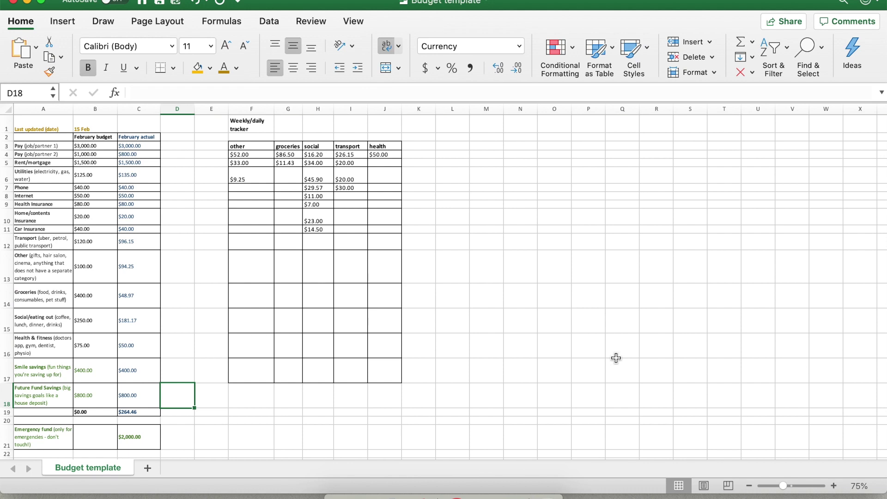
drag(250, 109, 389, 120)
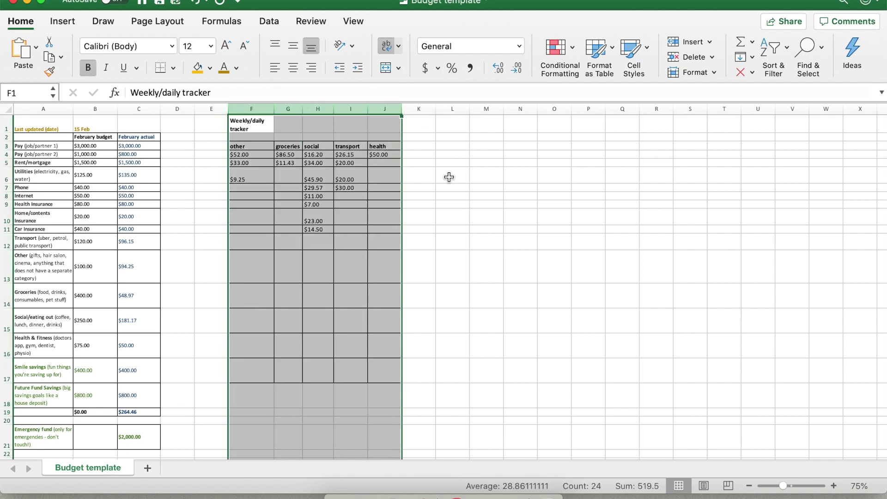